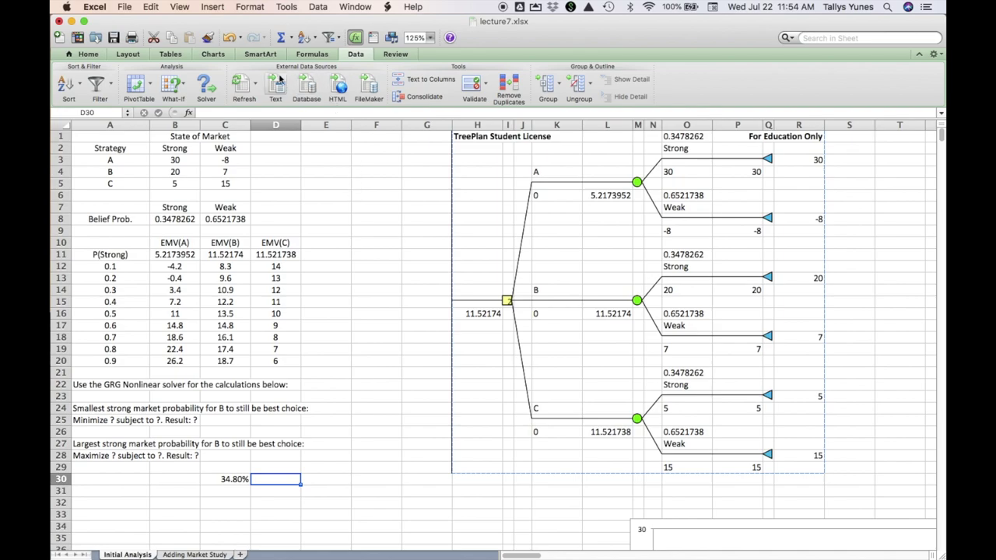
# Run Solver to maximize the Strong belief probability in B8 under the existing constraint and keep the Solver solution.
pyautogui.click(207, 87)
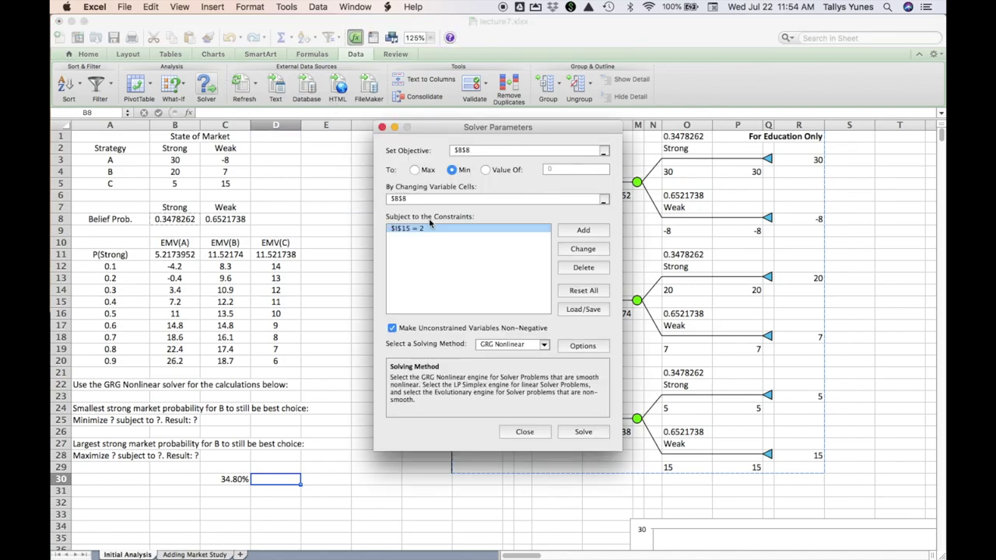
pyautogui.click(415, 171)
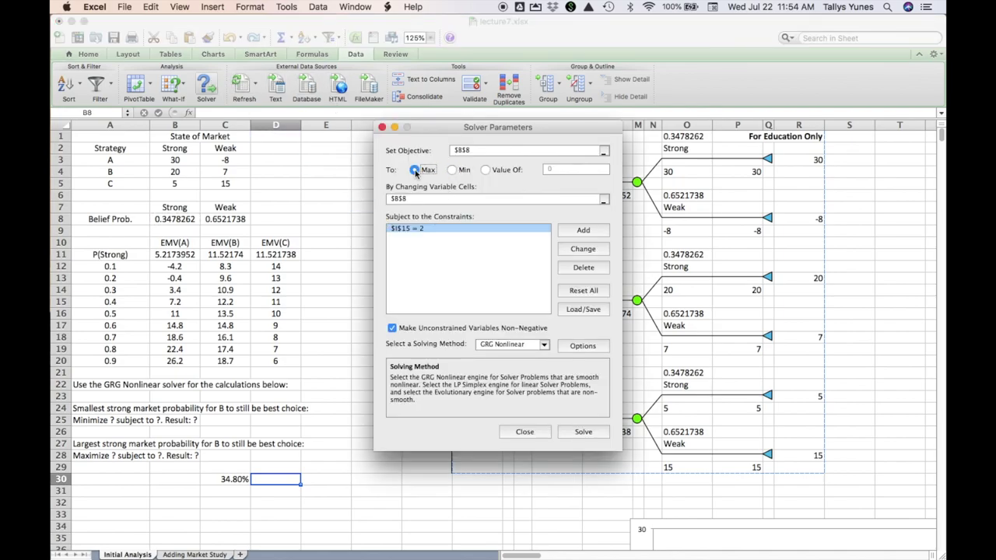
pyautogui.click(572, 436)
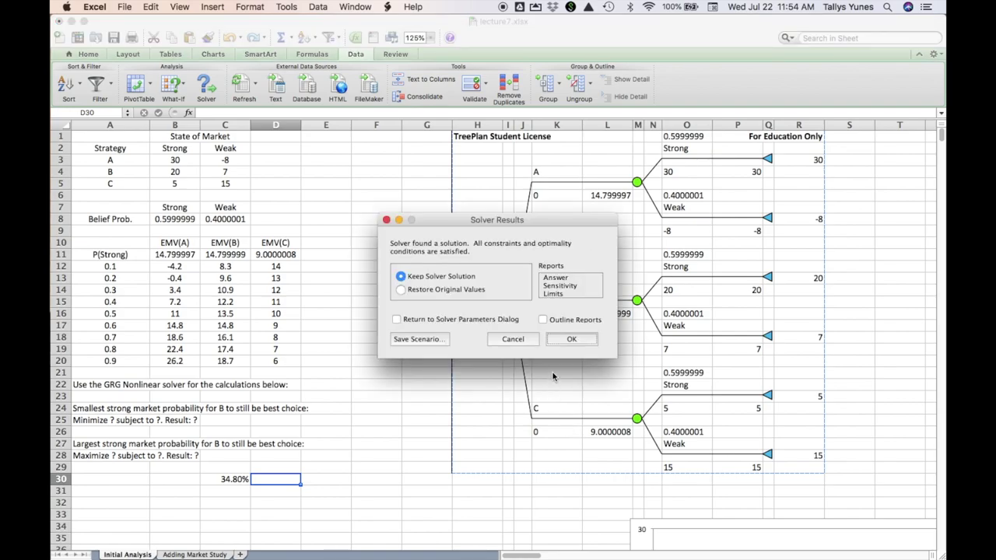
pyautogui.click(568, 343)
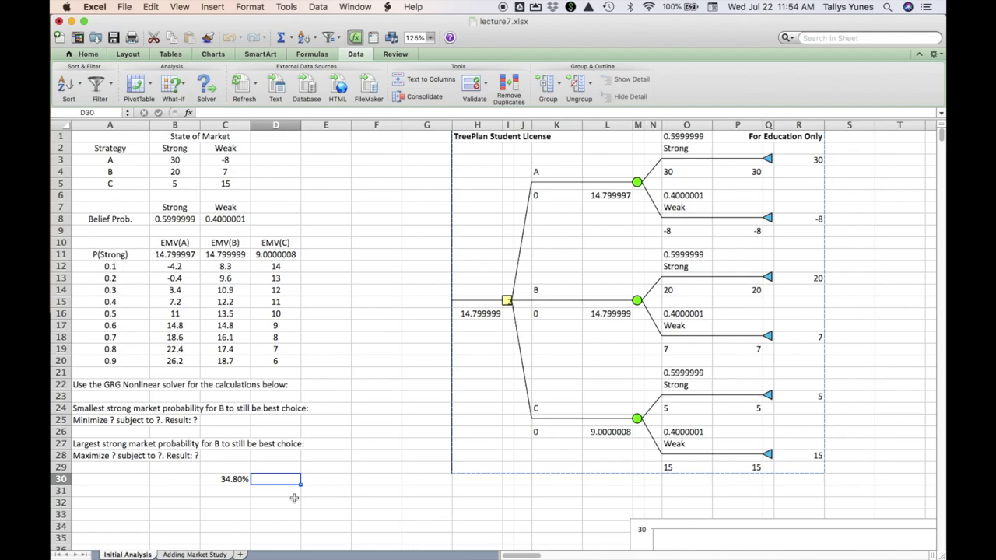
# Record the upper limit 60% in D30 and put the label "Between" in B30.
pyautogui.write('60%')
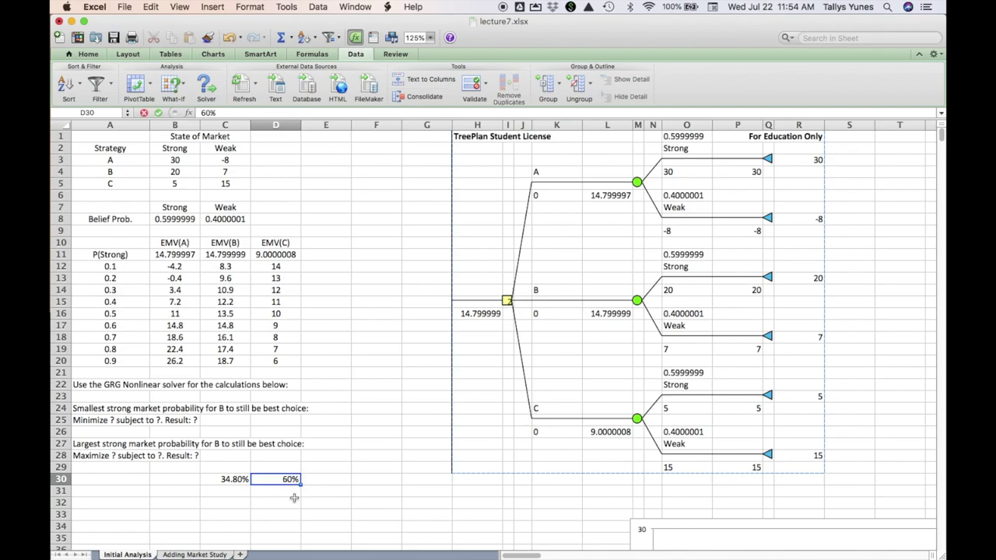
pyautogui.press('Left')
pyautogui.press('Left')
pyautogui.write('Between')
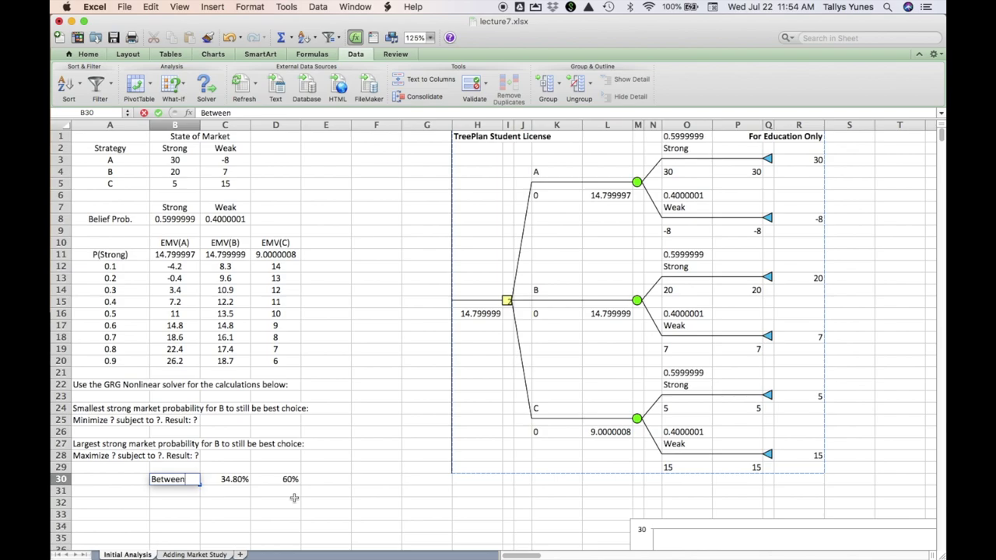
pyautogui.press('Tab')
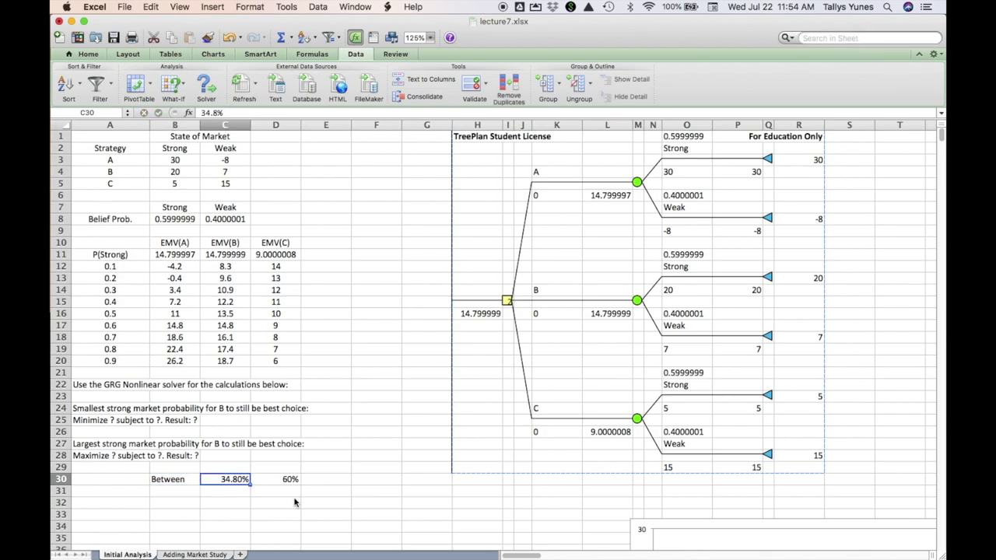
# Complete the row 30 conclusion by entering "chance of strong market, go with B" in E30.
pyautogui.press('Right')
pyautogui.press('Right')
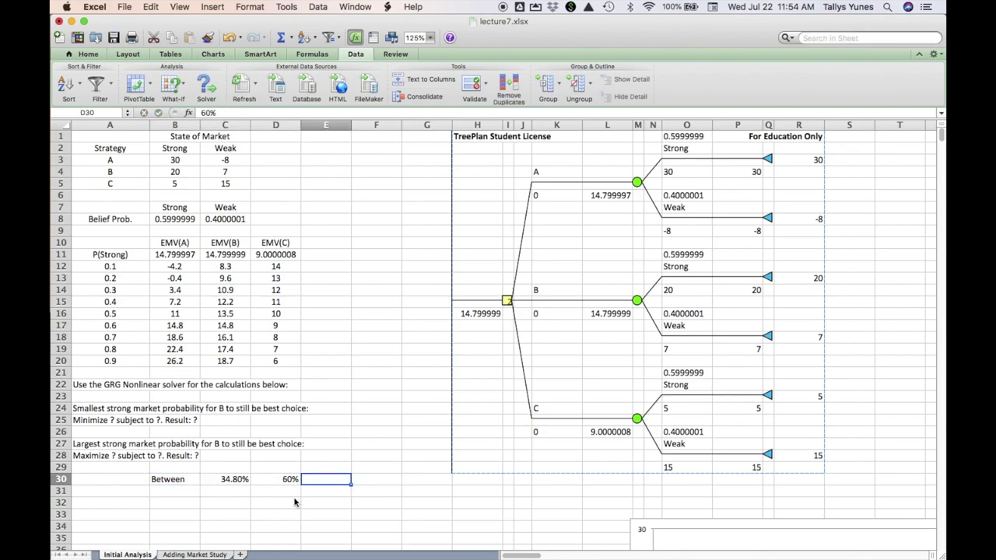
pyautogui.write('chance of')
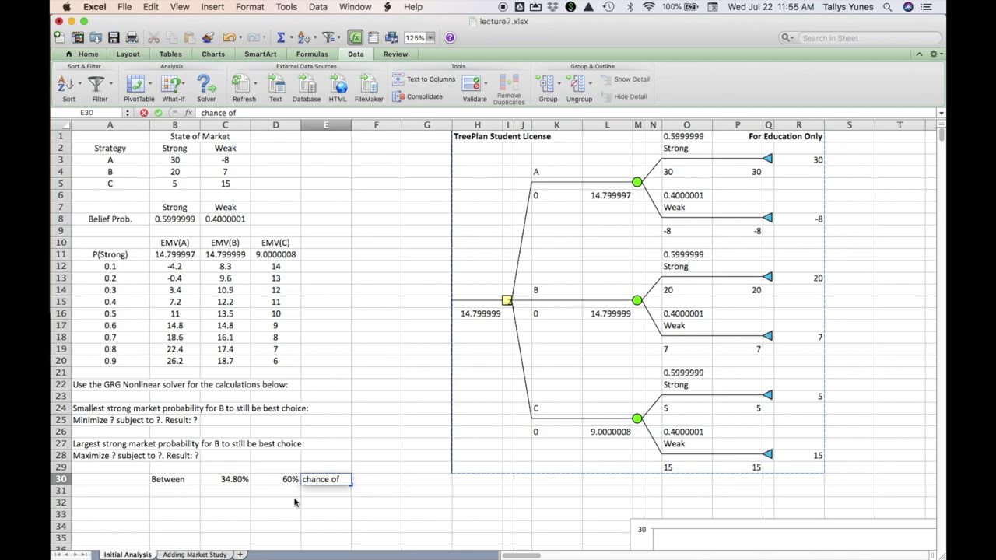
pyautogui.write(' strong')
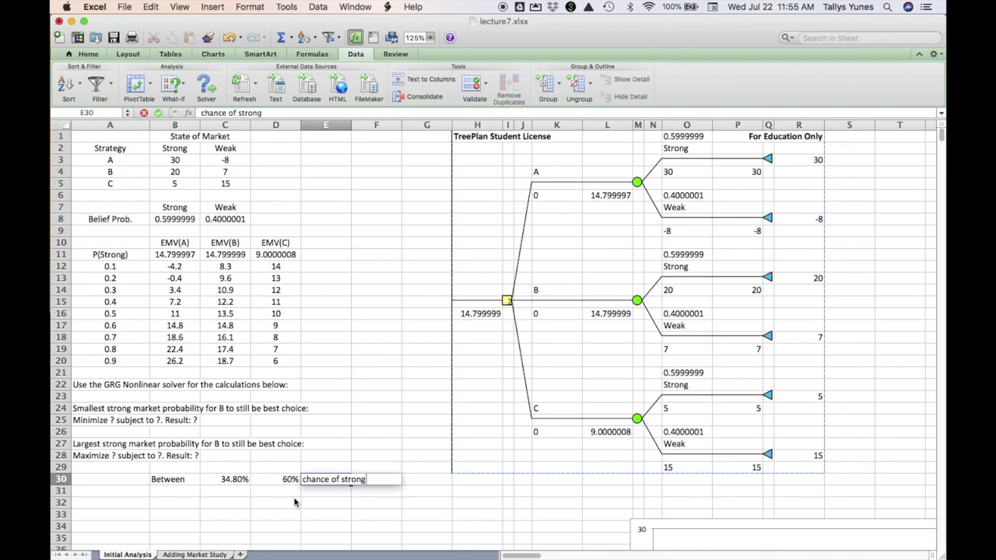
pyautogui.write(' market, go with B')
pyautogui.press('Return')
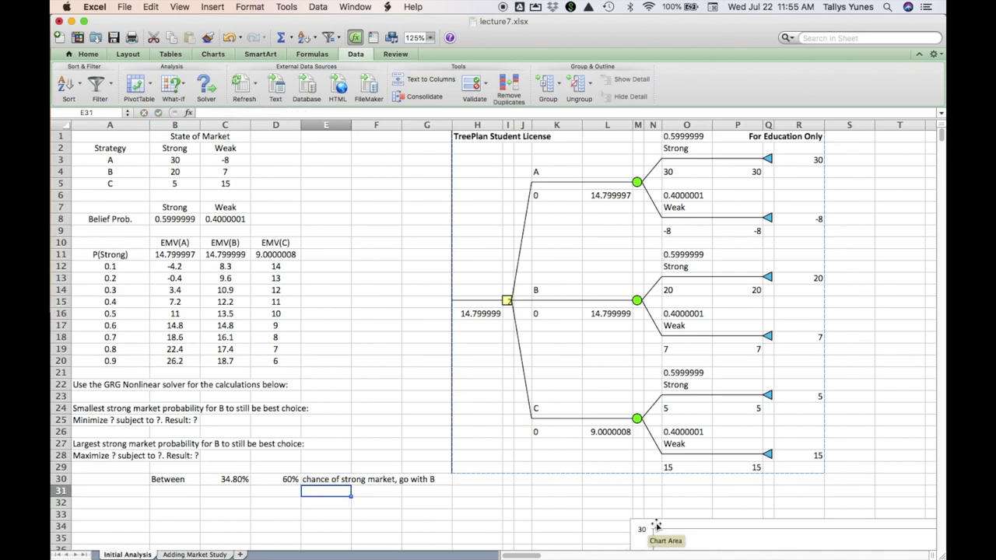
# Move the line chart up over the decision tree and set the Strong belief probability in B8 to .45.
pyautogui.moveTo(656, 523); pyautogui.dragTo(453, 148)
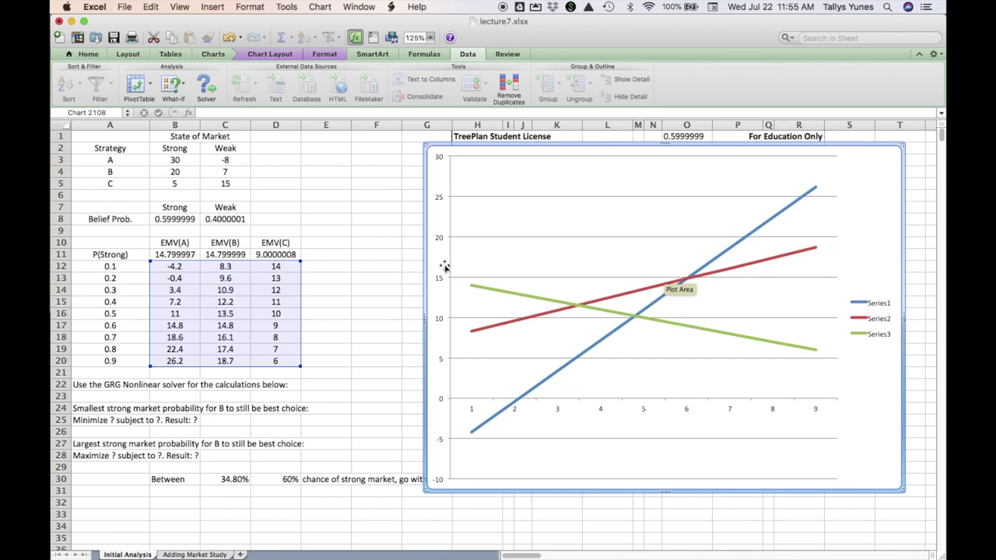
pyautogui.click(243, 239)
pyautogui.click(187, 220)
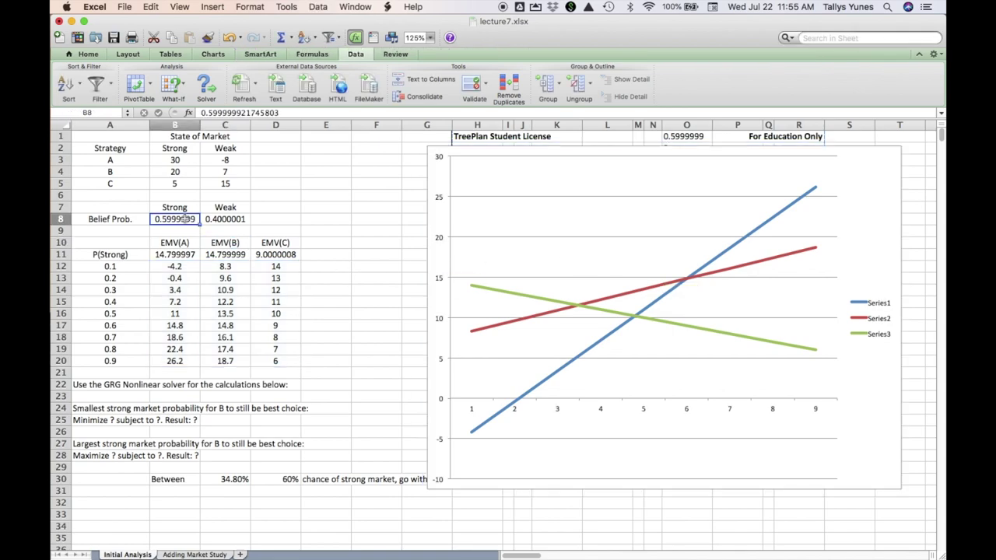
pyautogui.write('.45')
pyautogui.press('Return')
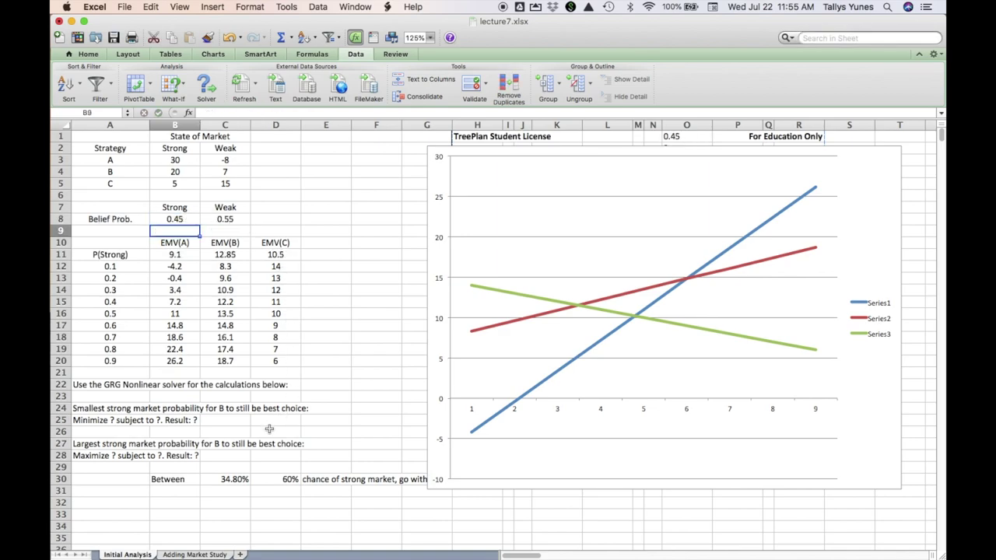
# Shift the line chart slightly down and closer to the EMV table, starting at about row 5.
pyautogui.click(187, 220)
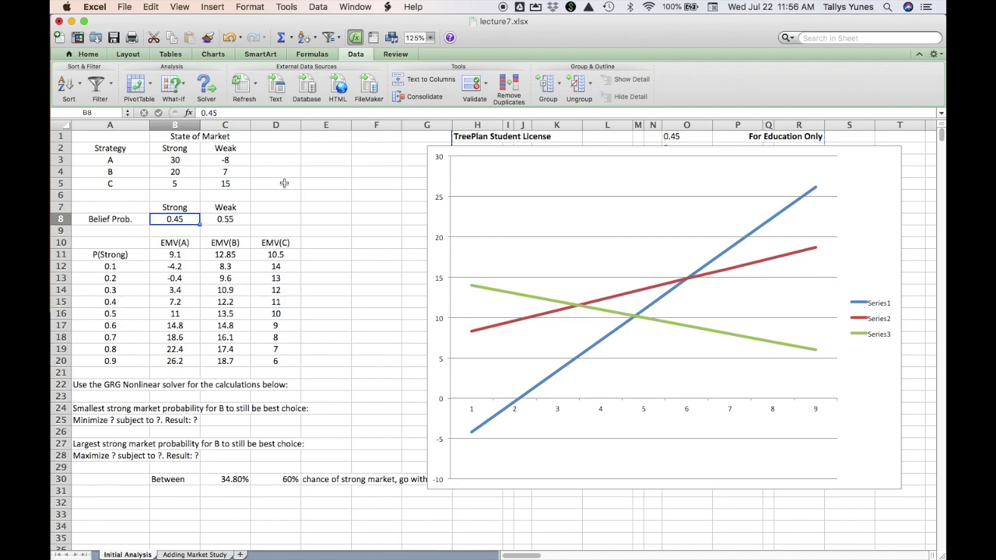
pyautogui.click(433, 167)
pyautogui.moveTo(433, 167); pyautogui.dragTo(386, 206)
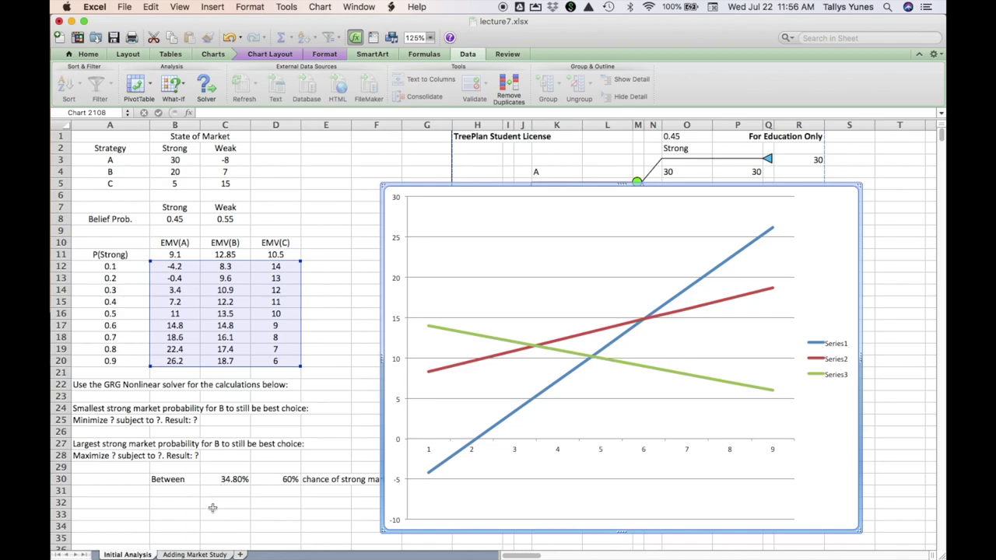
# Examine the Test and Not test branches of the decision tree on the Adding Market Study sheet.
pyautogui.click(204, 554)
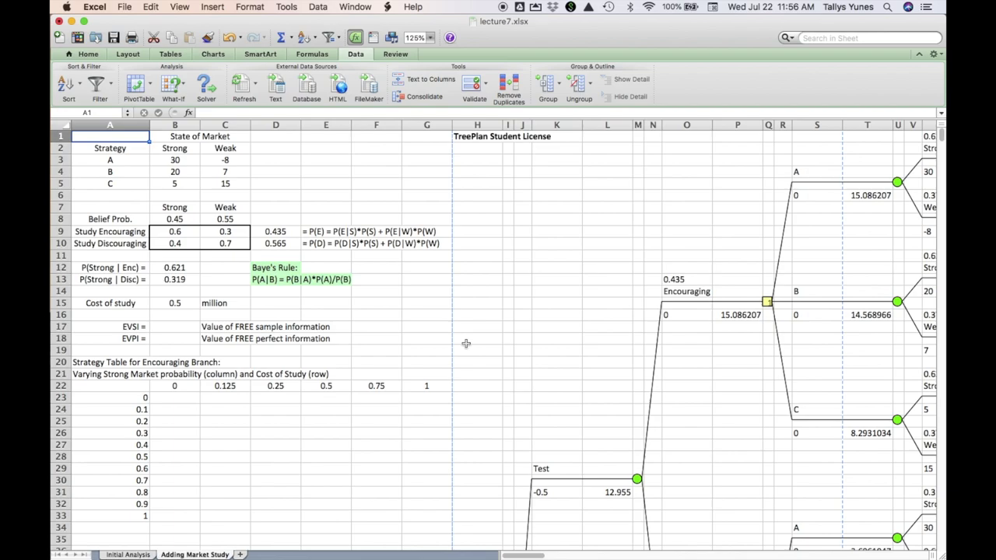
pyautogui.scroll(-10, 574, 310)
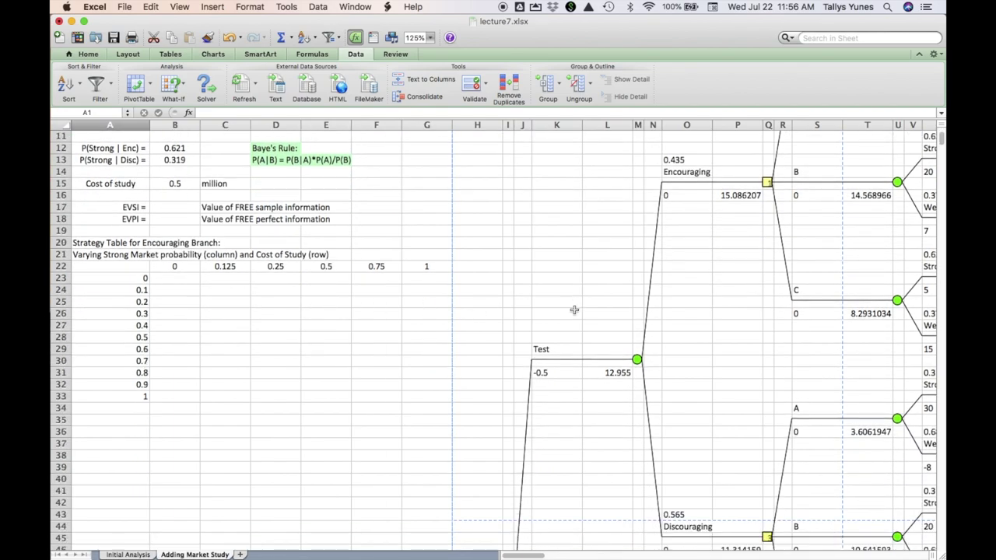
pyautogui.scroll(-2, 574, 310)
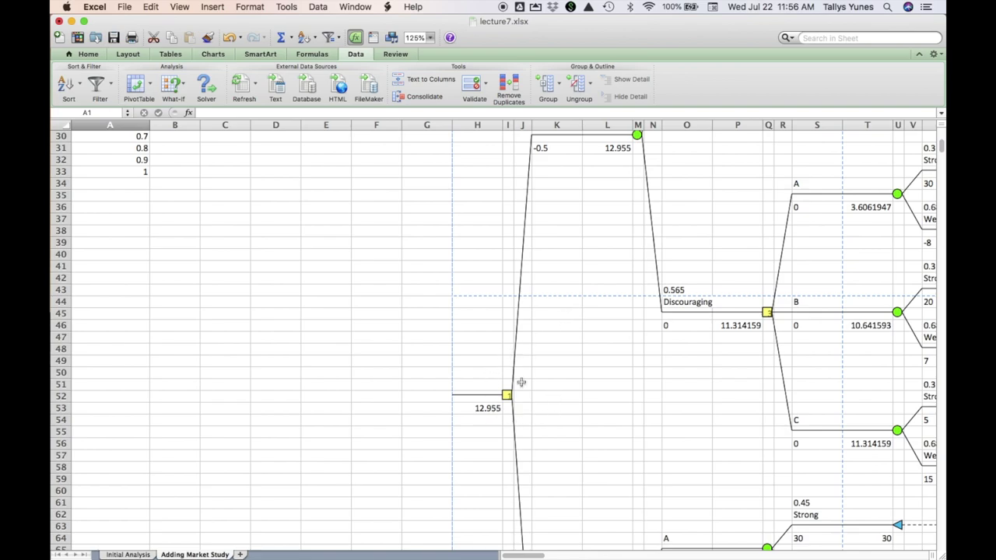
pyautogui.scroll(4, 520, 382)
pyautogui.hscroll(1, 520, 382)
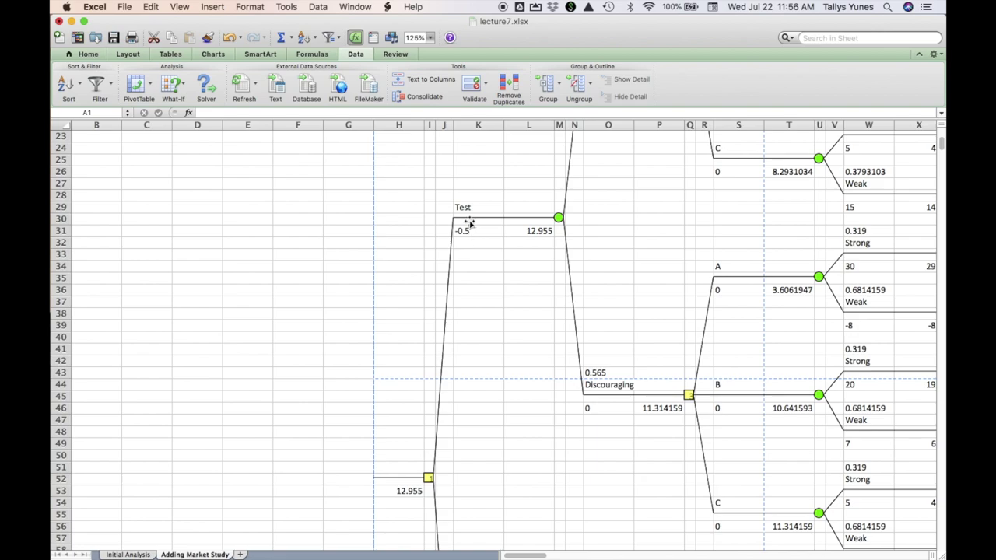
pyautogui.scroll(5, 463, 244)
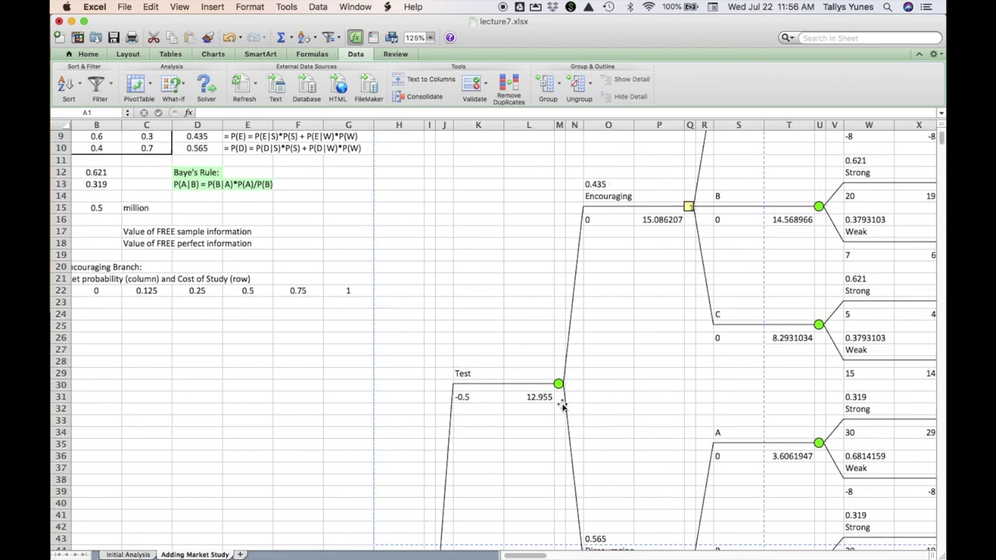
pyautogui.scroll(-2, 670, 498)
pyautogui.scroll(5, 635, 363)
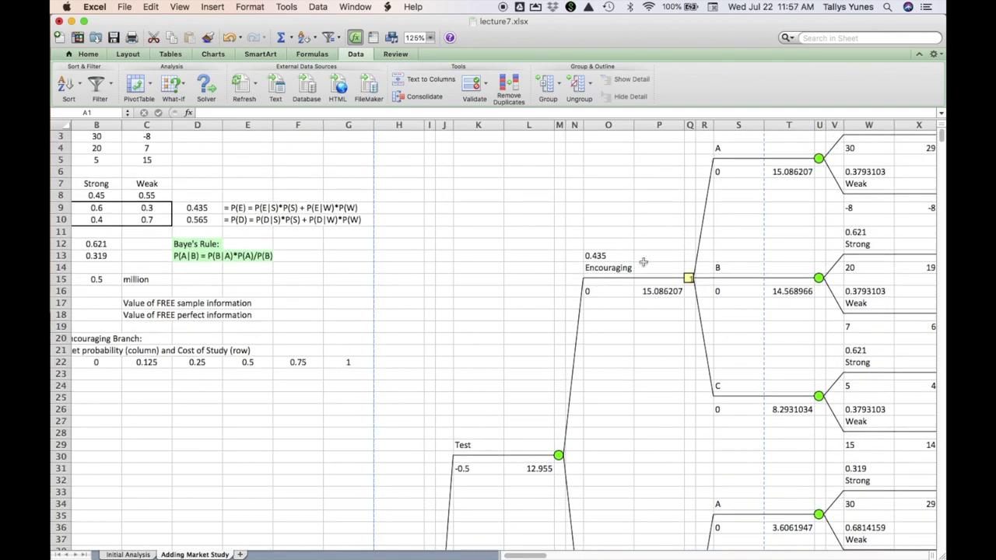
pyautogui.scroll(-7, 678, 312)
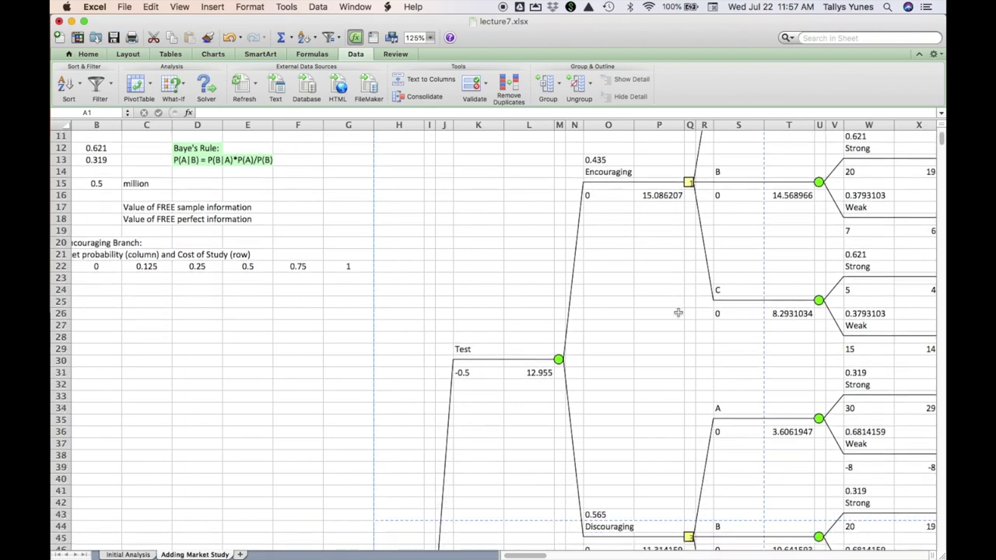
pyautogui.scroll(-9, 687, 456)
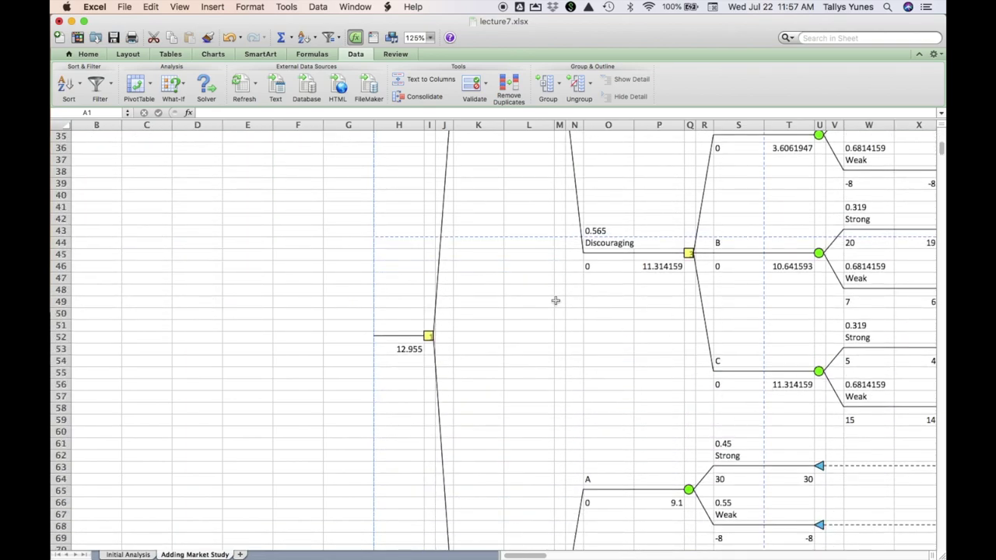
pyautogui.scroll(-6, 556, 300)
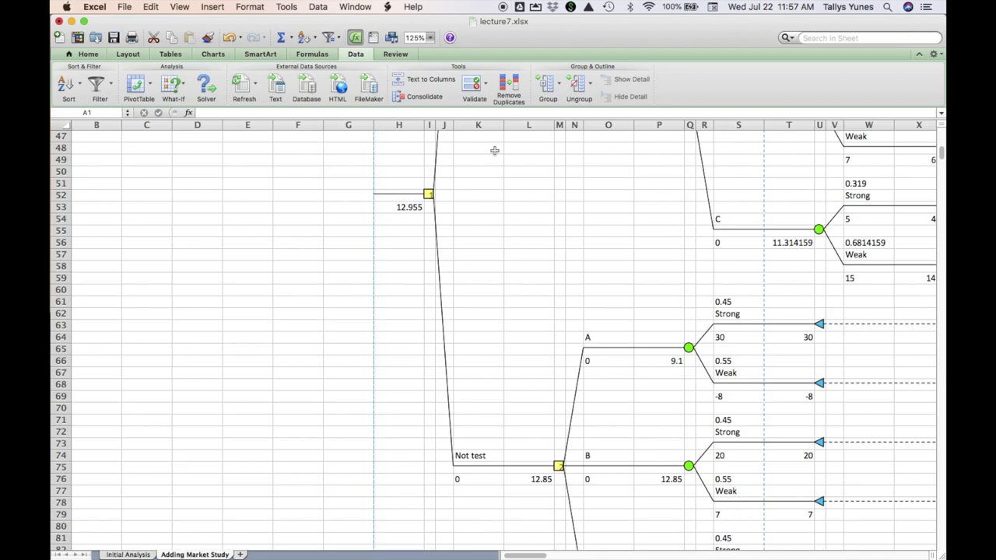
pyautogui.scroll(15, 494, 163)
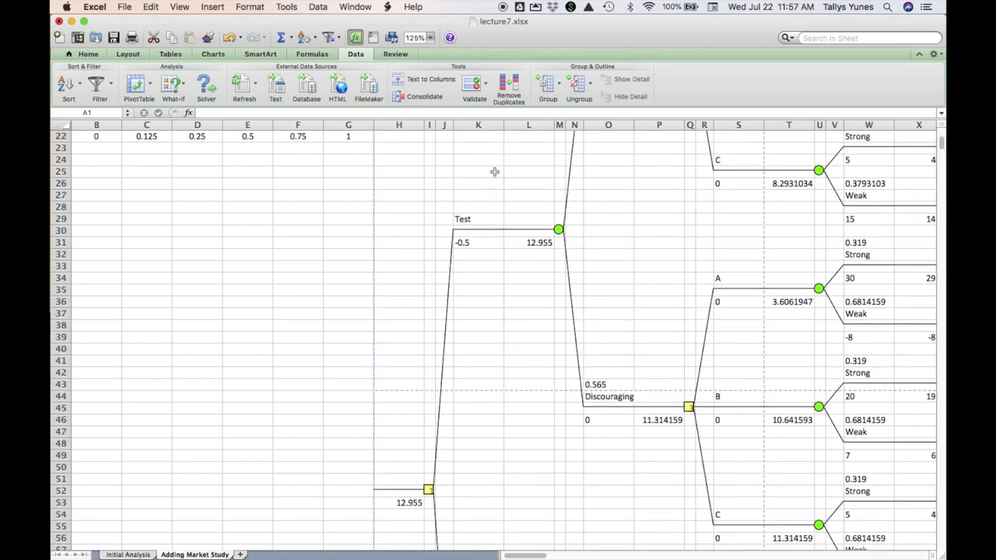
pyautogui.scroll(6, 494, 171)
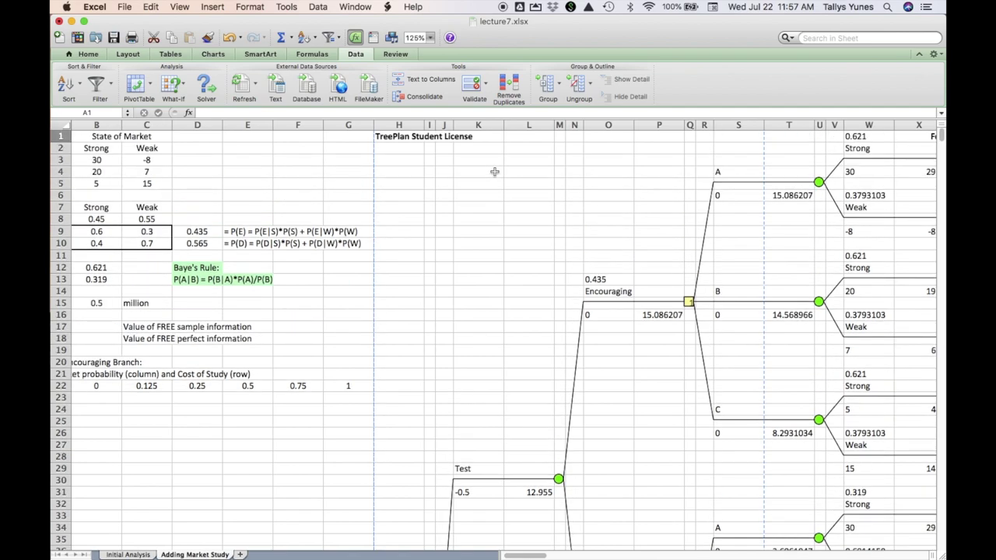
pyautogui.hscroll(-2, 494, 171)
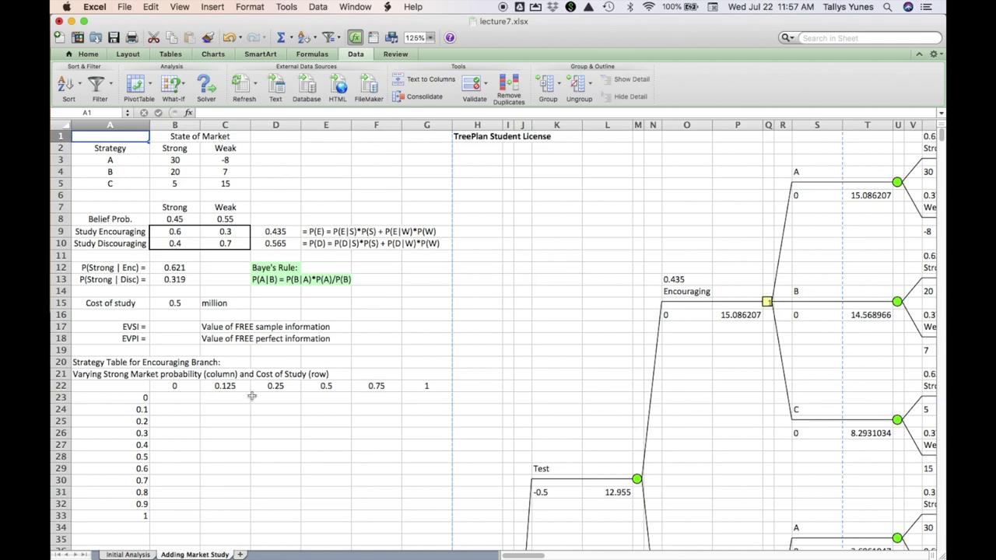
# Compare the EMV table on Initial Analysis with the empty strategy table, its belief probability and cost of study inputs, and the Encouraging branch.
pyautogui.click(187, 220)
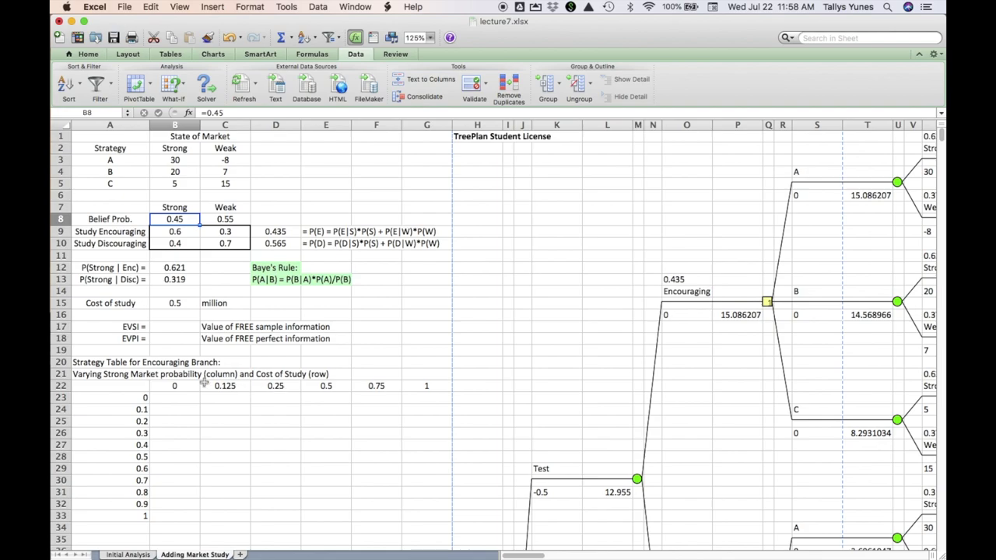
pyautogui.click(131, 554)
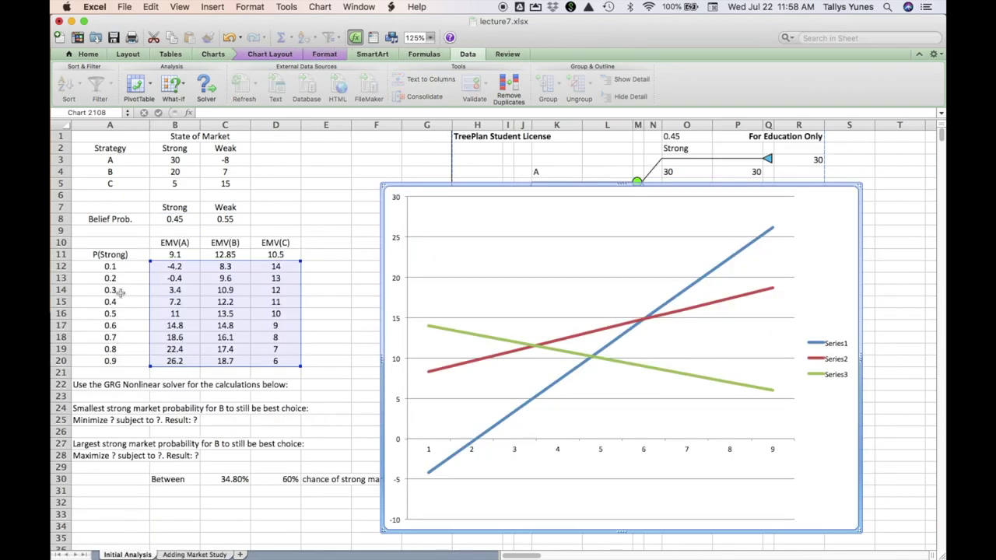
pyautogui.click(196, 554)
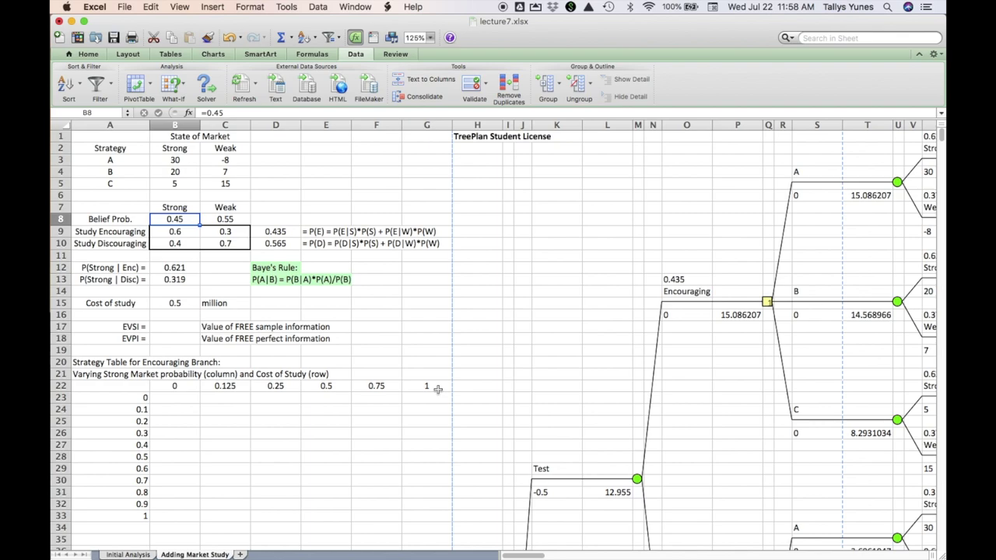
pyautogui.click(186, 305)
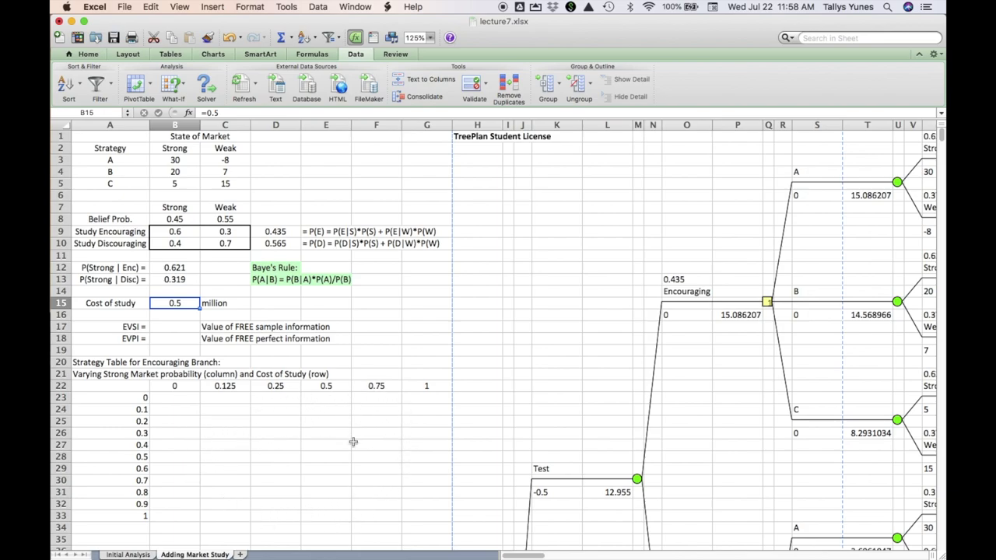
pyautogui.click(145, 554)
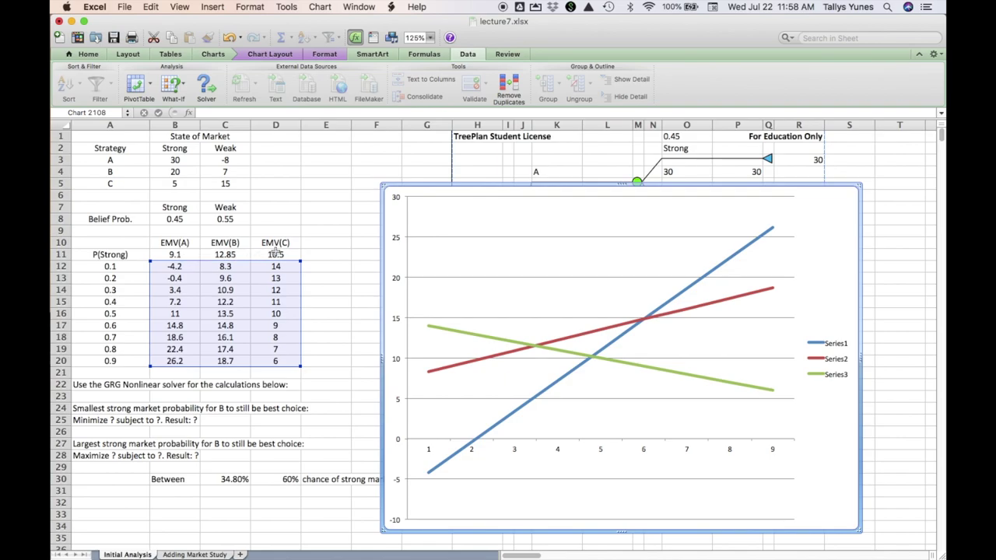
pyautogui.click(195, 554)
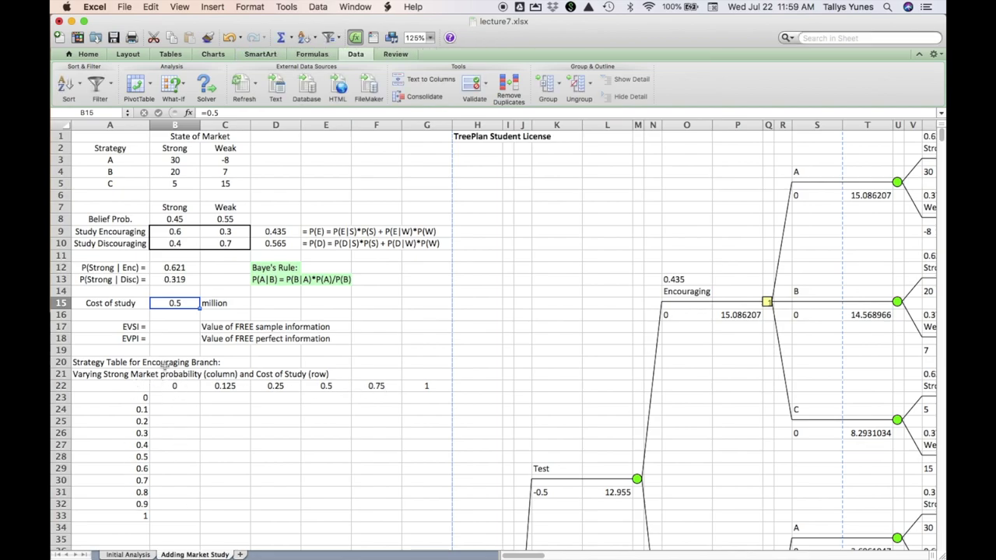
pyautogui.click(184, 221)
pyautogui.click(185, 305)
pyautogui.hscroll(2, 622, 375)
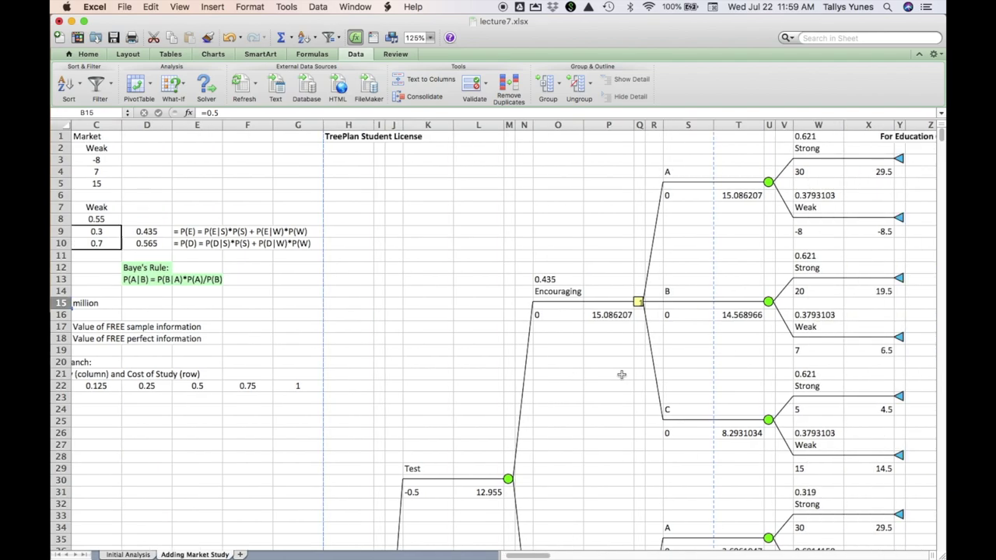
# Examine the Test and Not test decision node and the Encouraging and Discouraging branches of the decision tree beside the empty strategy table.
pyautogui.hscroll(-2, 444, 405)
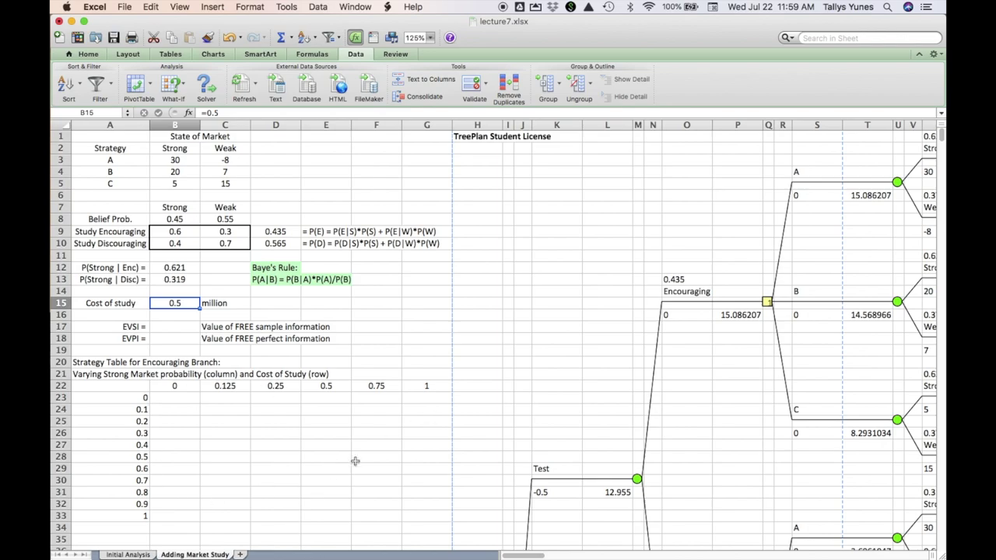
pyautogui.scroll(-13, 355, 462)
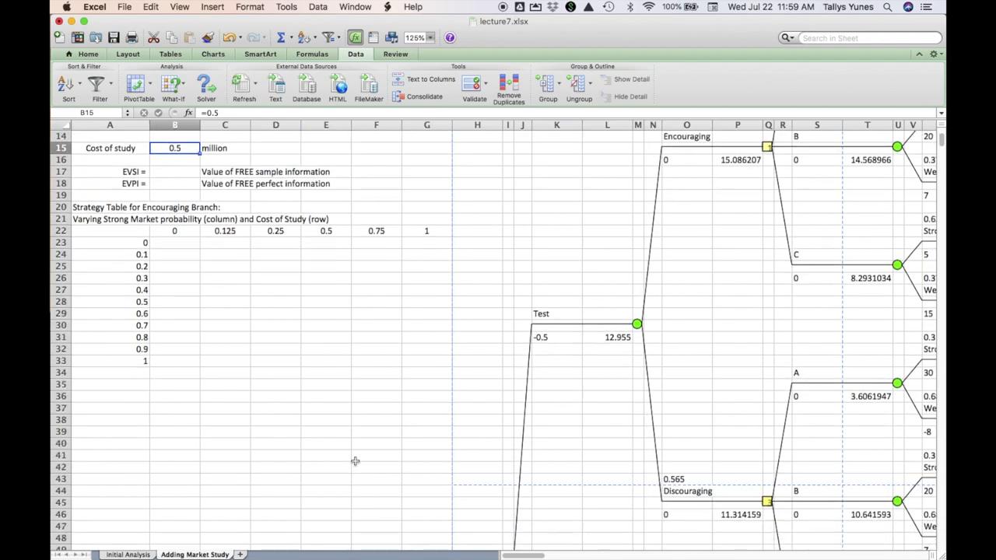
pyautogui.scroll(-2, 355, 462)
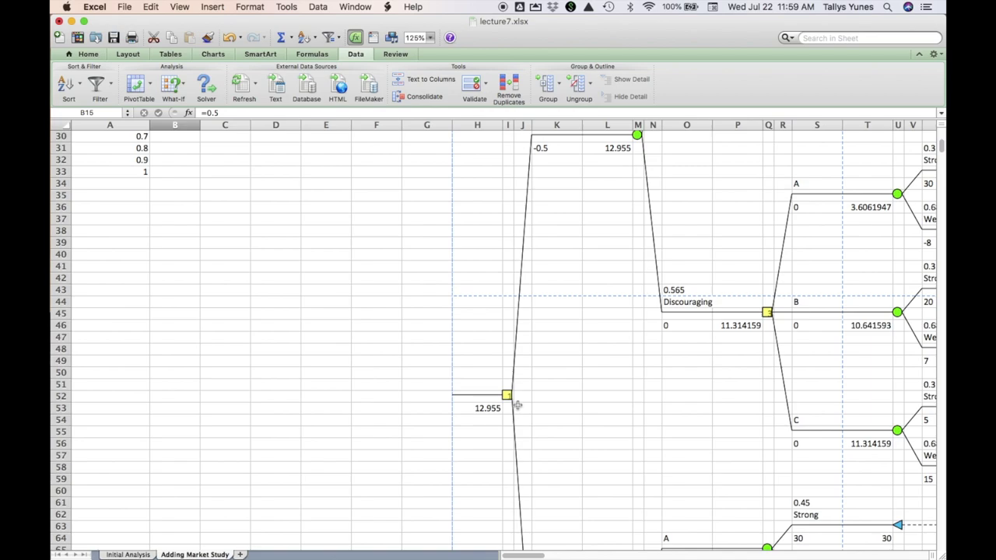
pyautogui.scroll(-5, 528, 452)
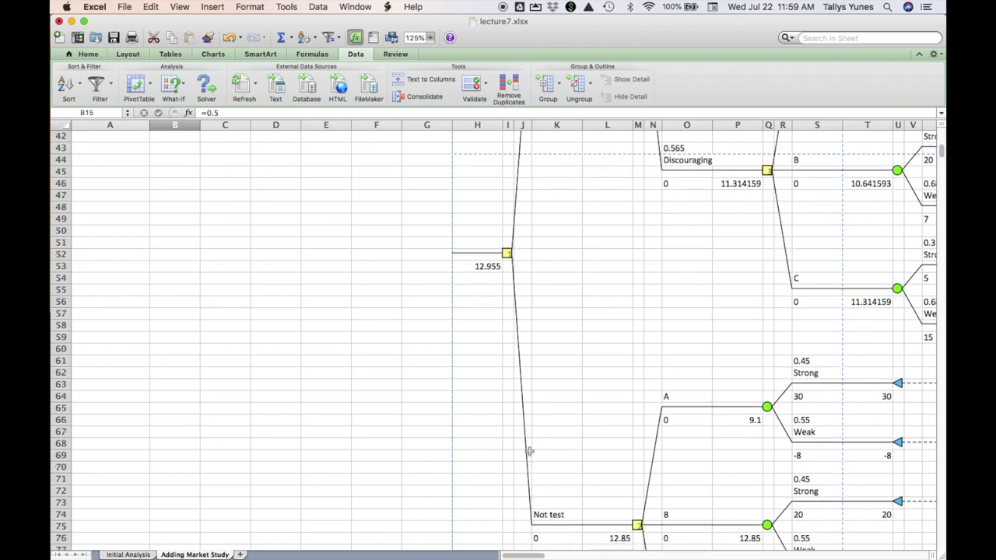
pyautogui.scroll(-1, 529, 451)
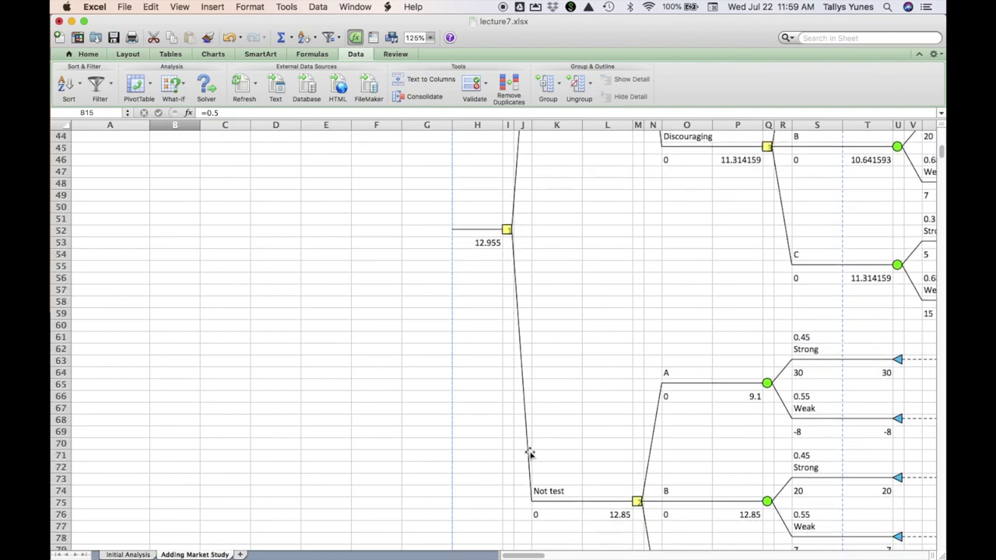
pyautogui.scroll(4, 529, 453)
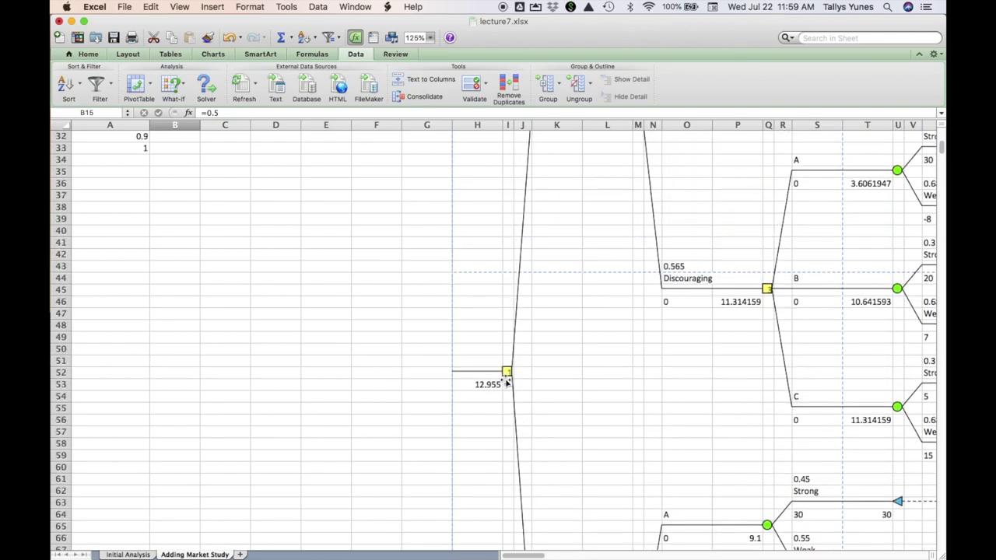
pyautogui.scroll(10, 506, 383)
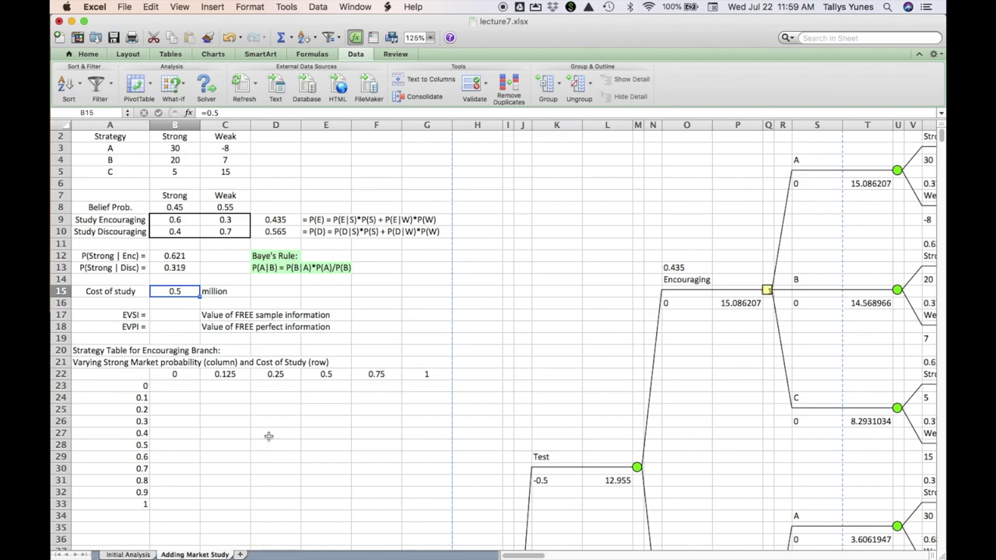
pyautogui.scroll(-5, 523, 435)
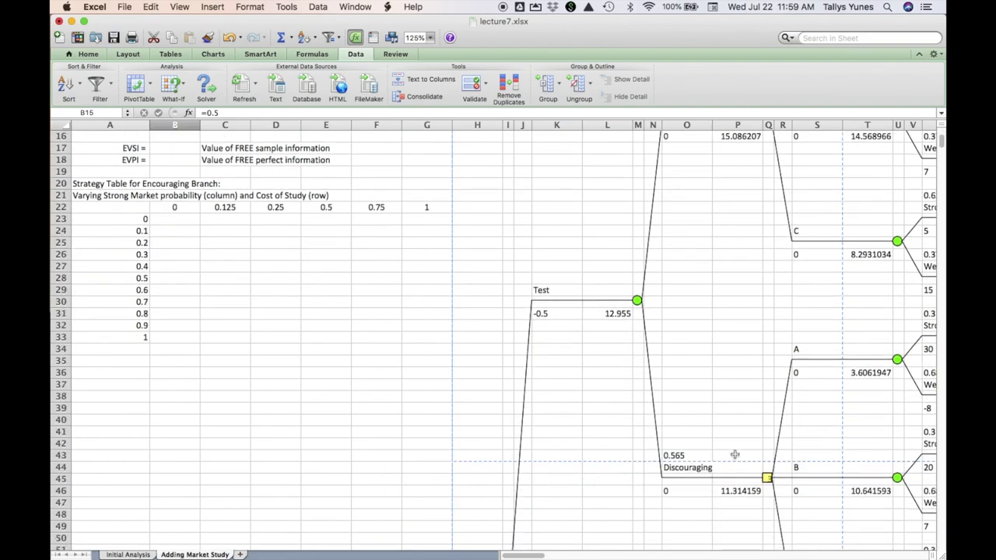
pyautogui.scroll(5, 755, 379)
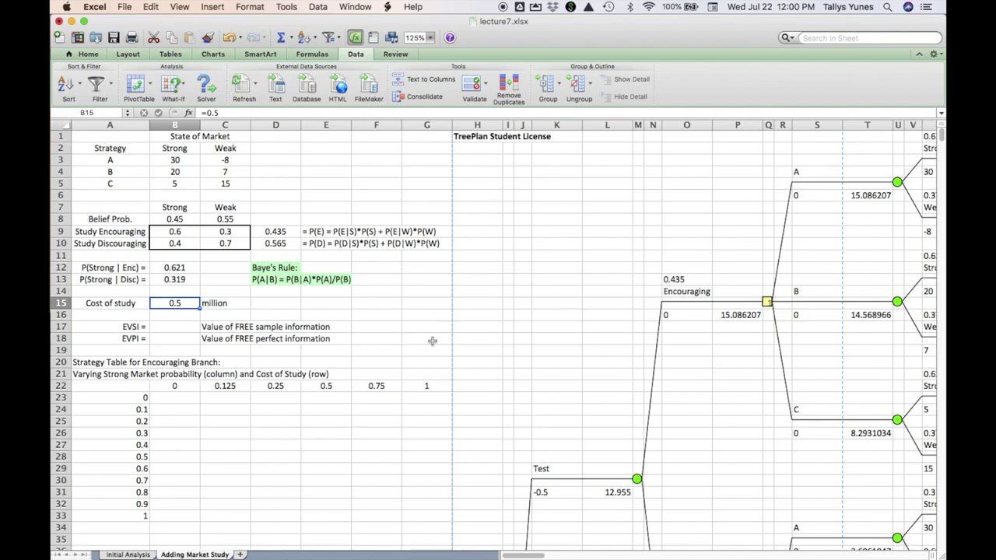
# Check the EMV(A) reference formula in B11 on the Initial Analysis sheet, and return to Adding Market Study.
pyautogui.click(188, 399)
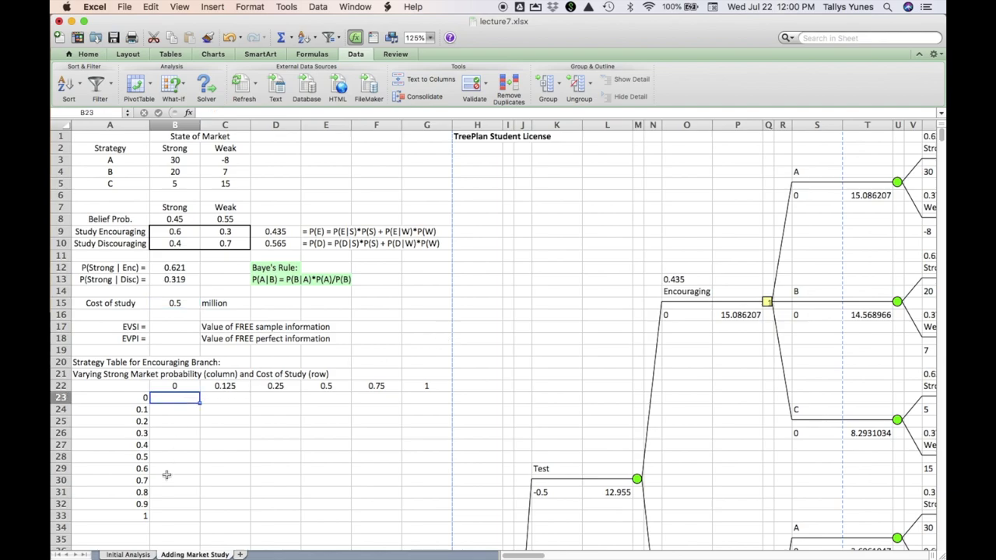
pyautogui.click(127, 554)
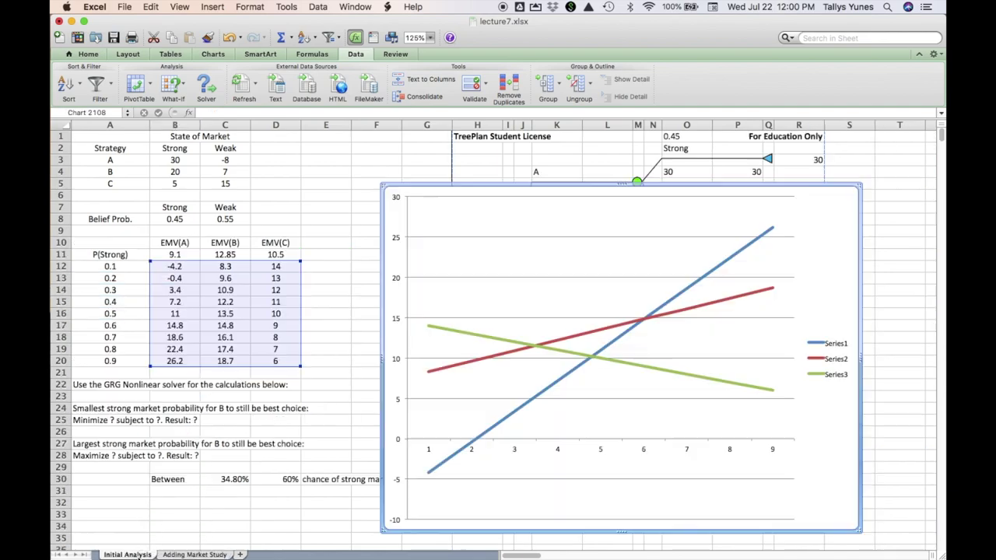
pyautogui.click(190, 254)
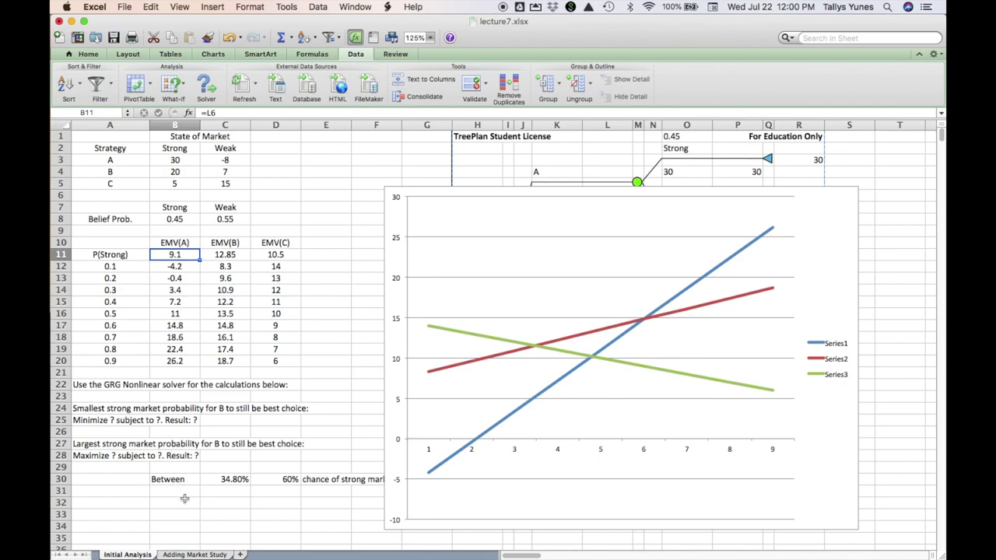
pyautogui.click(200, 555)
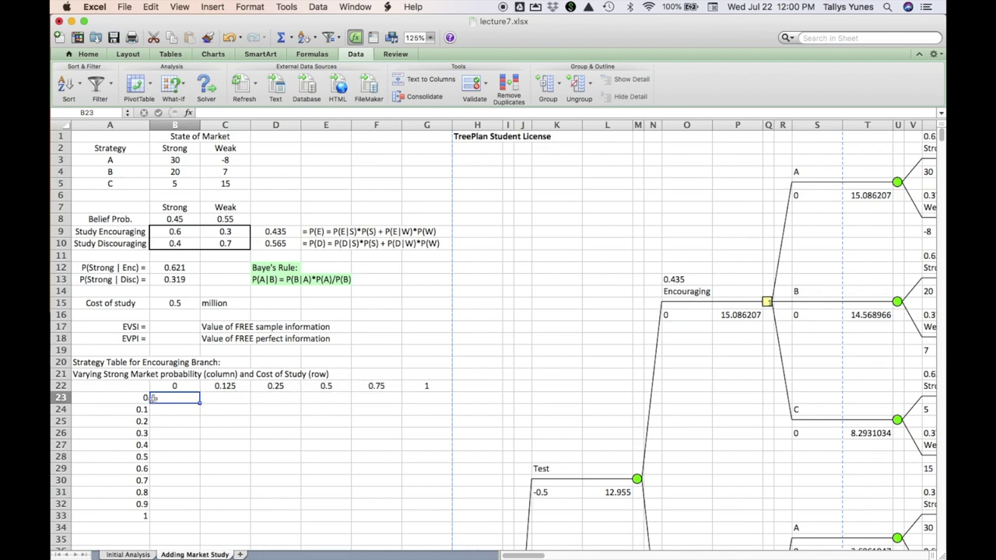
# Start an IF formula in the strategy table's corner cell A22 that gives "no test" when decision node I52 equals 2.
pyautogui.click(124, 387)
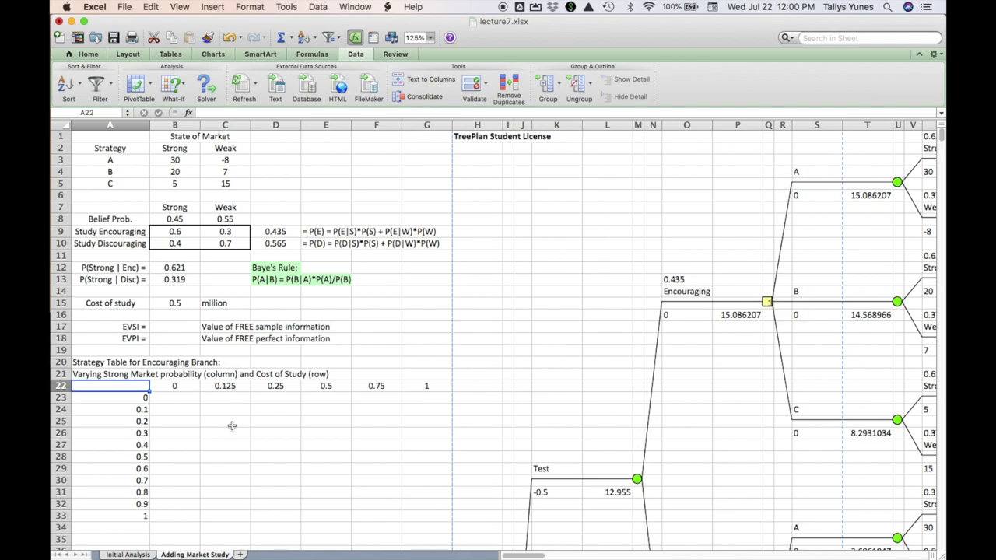
pyautogui.write('=')
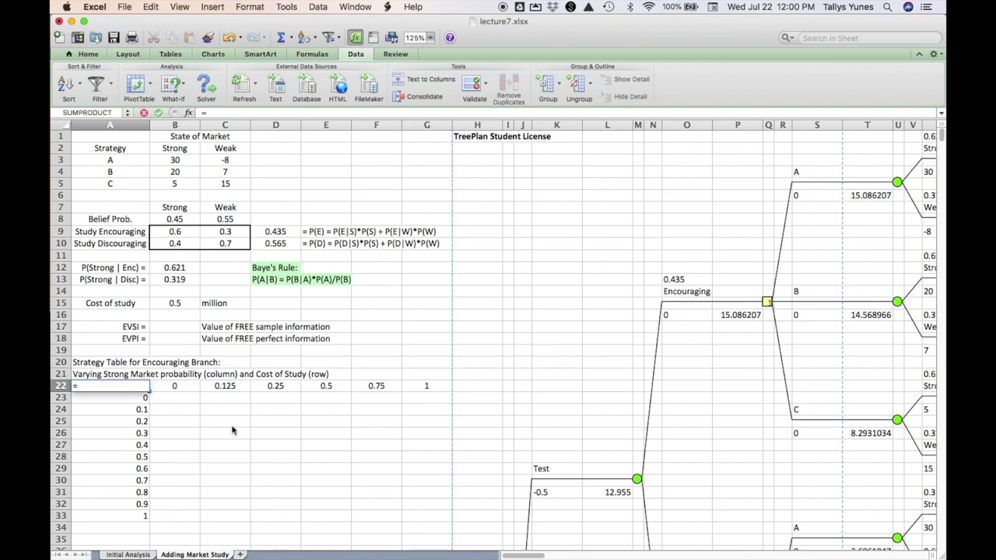
pyautogui.scroll(-5, 232, 430)
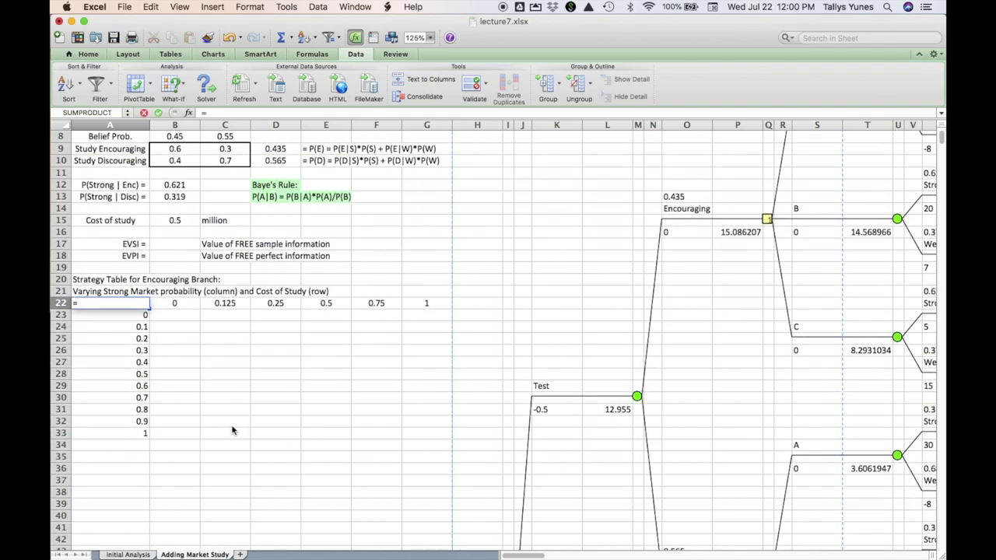
pyautogui.write('if(')
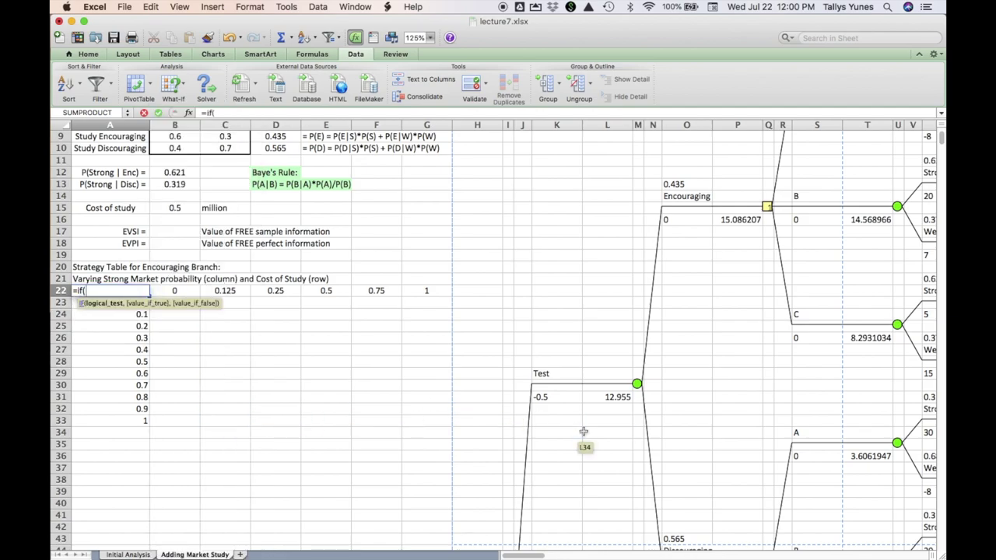
pyautogui.scroll(-15, 583, 431)
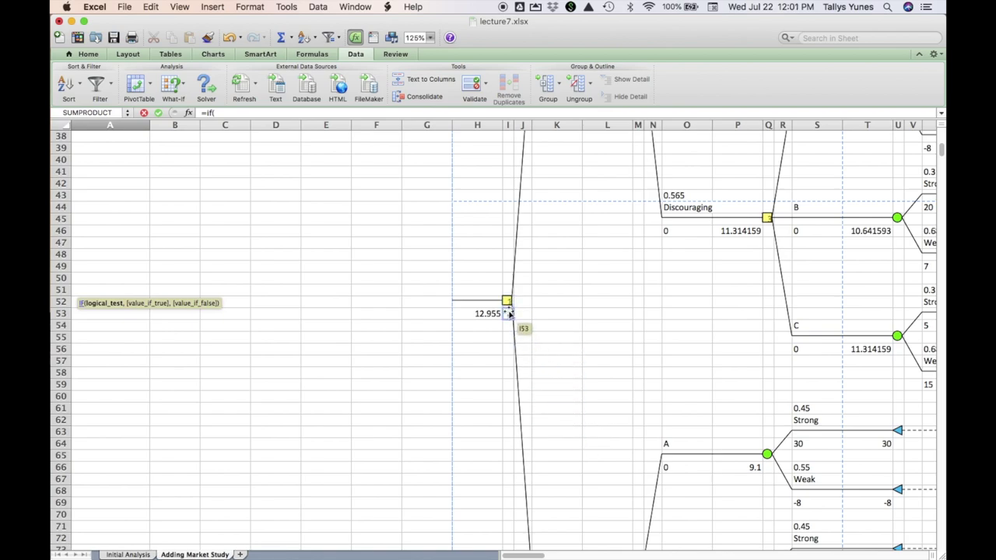
pyautogui.scroll(4, 549, 206)
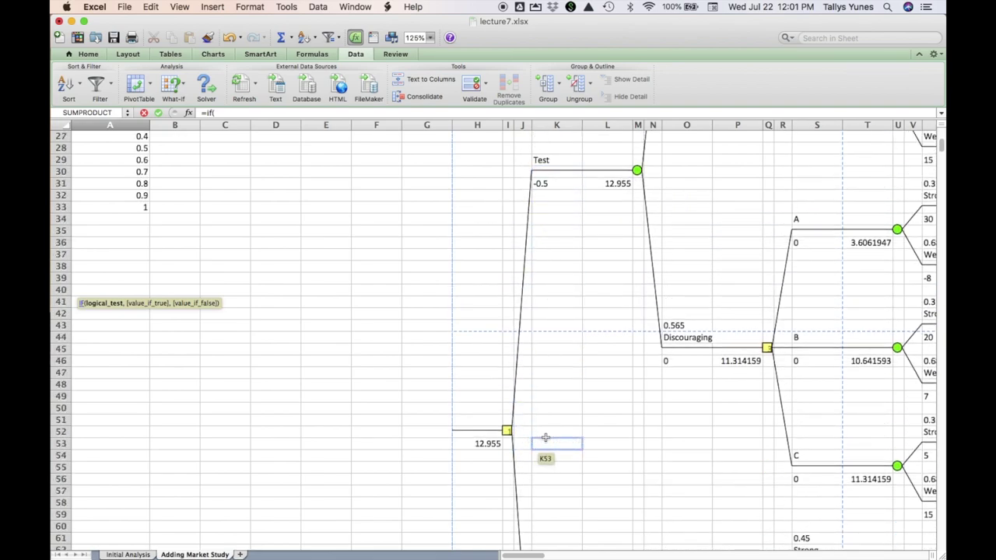
pyautogui.scroll(-2, 545, 438)
pyautogui.scroll(-4, 546, 438)
pyautogui.scroll(5, 573, 381)
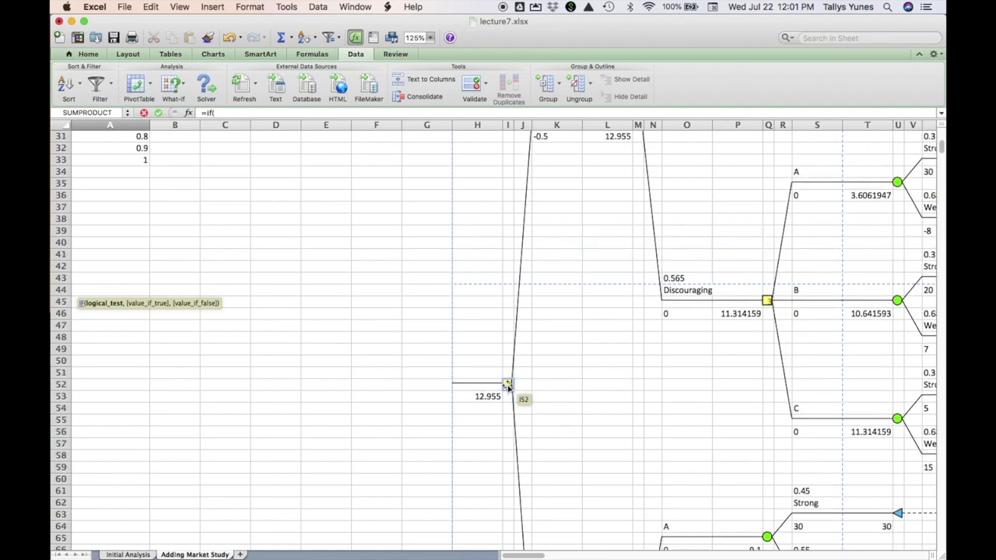
pyautogui.scroll(10, 564, 358)
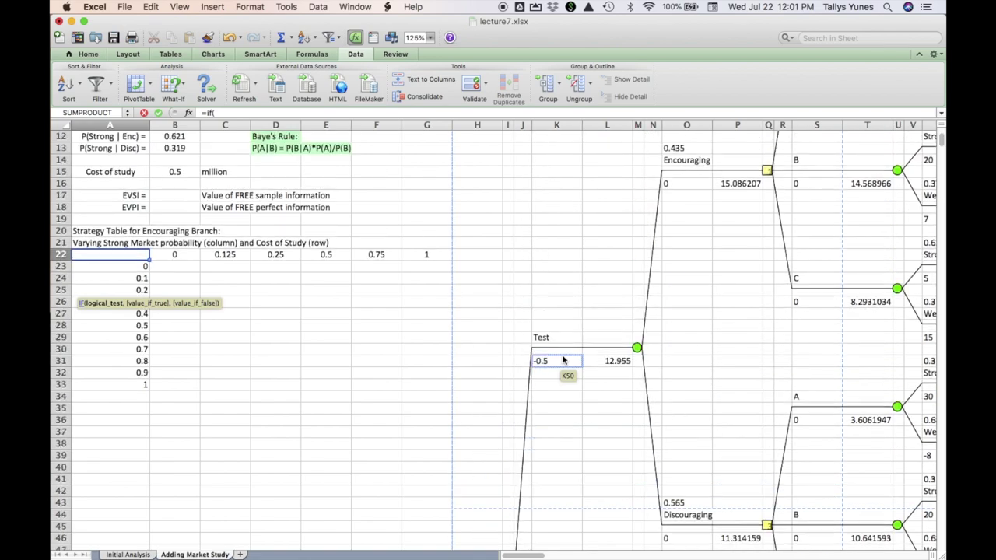
pyautogui.write('I52=2')
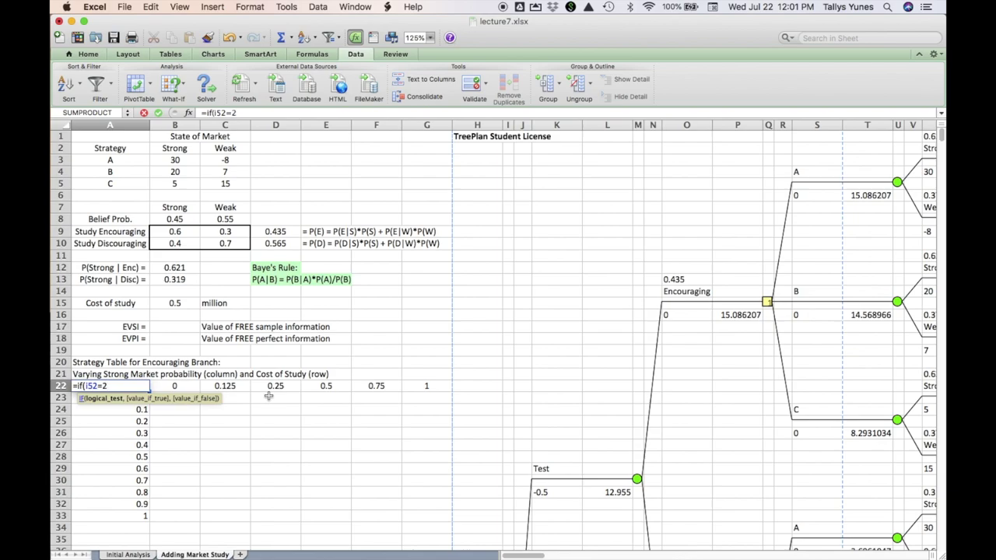
pyautogui.write(',')
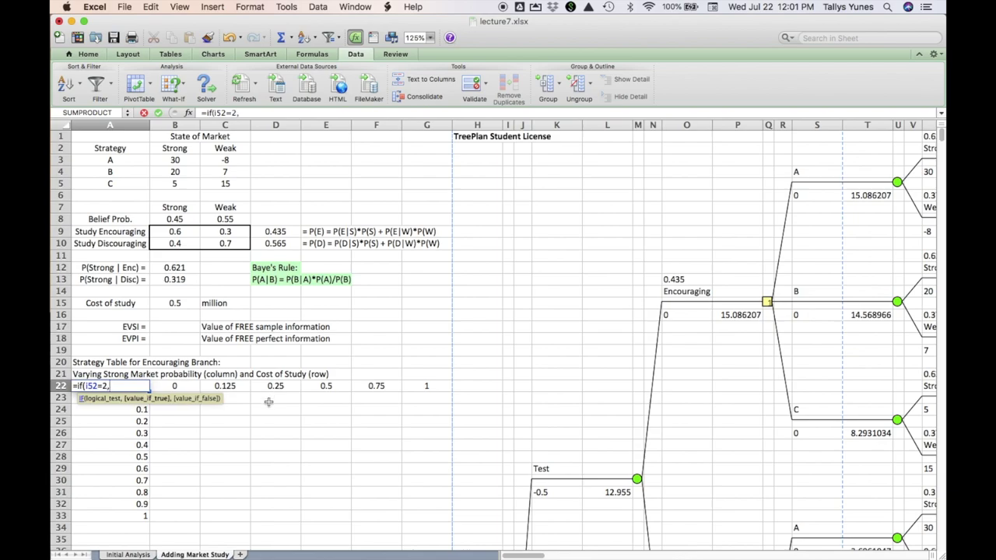
pyautogui.write('"no test",')
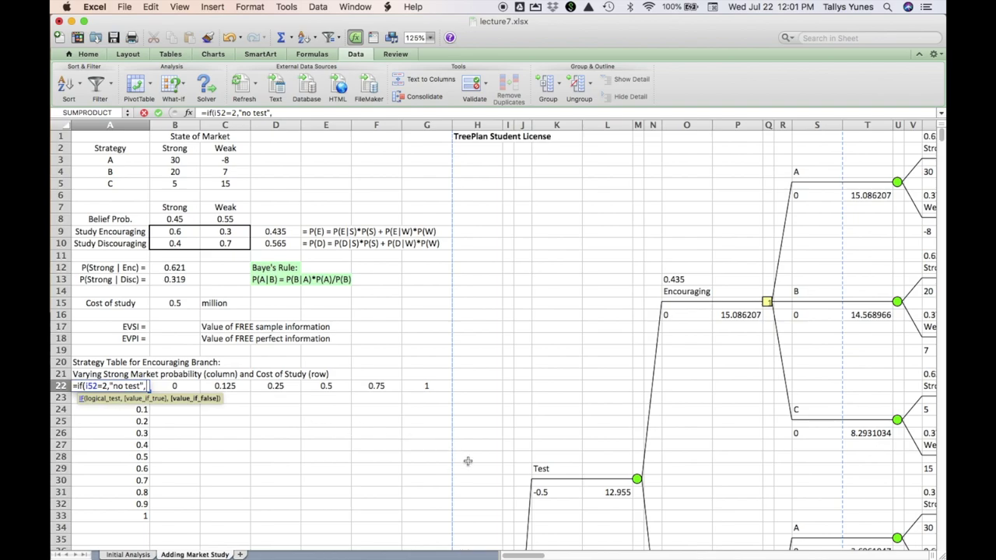
pyautogui.scroll(-8, 467, 465)
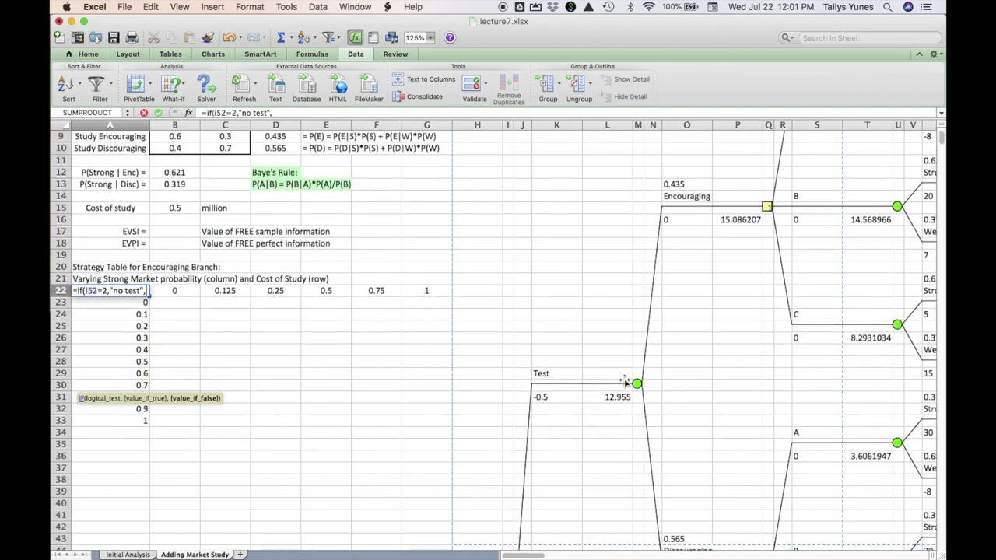
pyautogui.scroll(8, 637, 293)
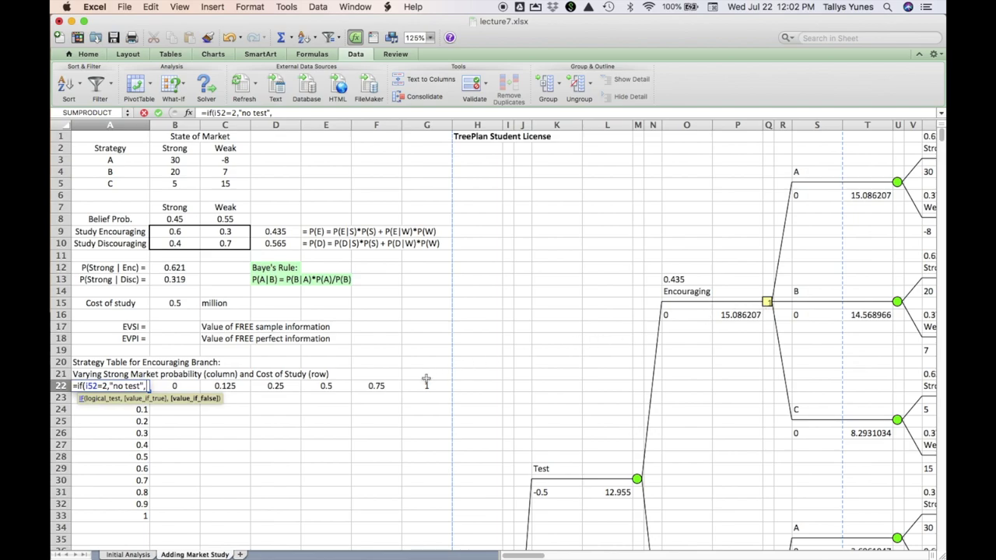
pyautogui.write('q15')
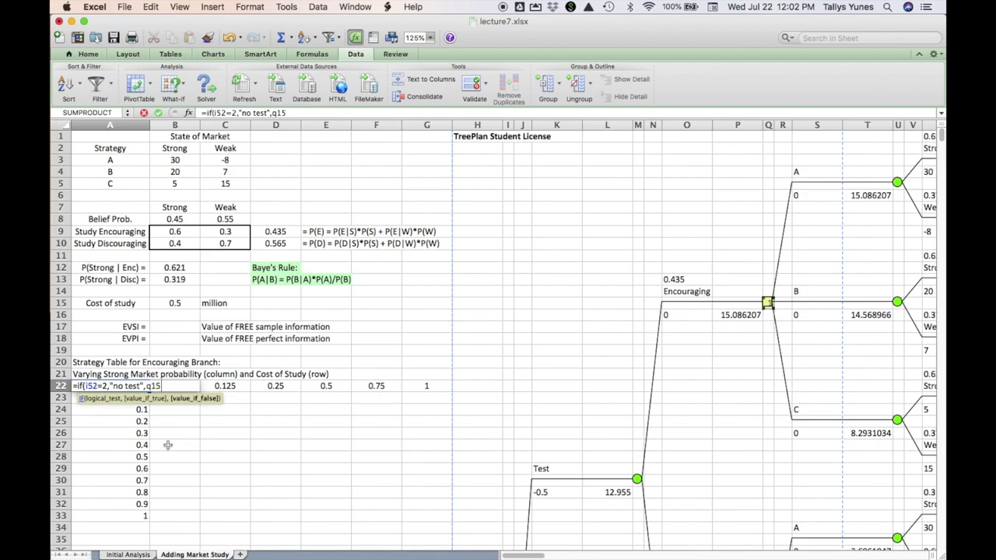
pyautogui.press('BackSpace')
pyautogui.press('BackSpace')
pyautogui.press('BackSpace')
# Complete the A22 formula with CHOOSE(Q15,"A","B","C") as the value if false, and check it against the tree's decision nodes.
pyautogui.write('choose(')
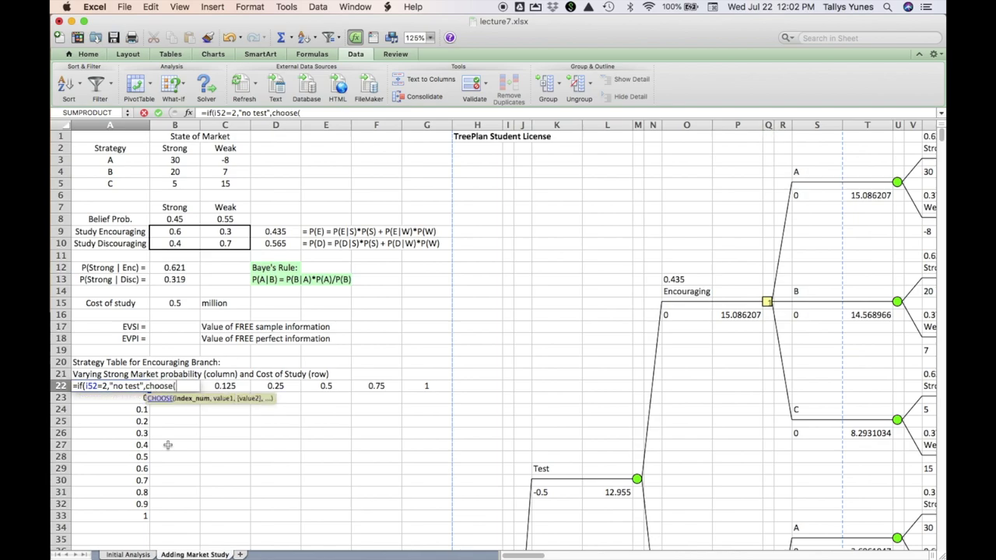
pyautogui.write('q15,"A",')
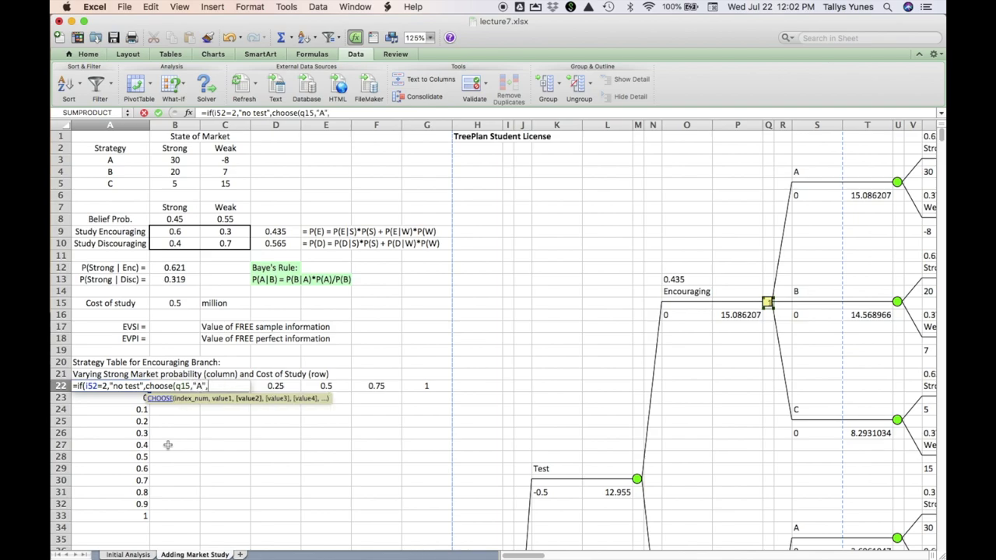
pyautogui.write('"B","C')
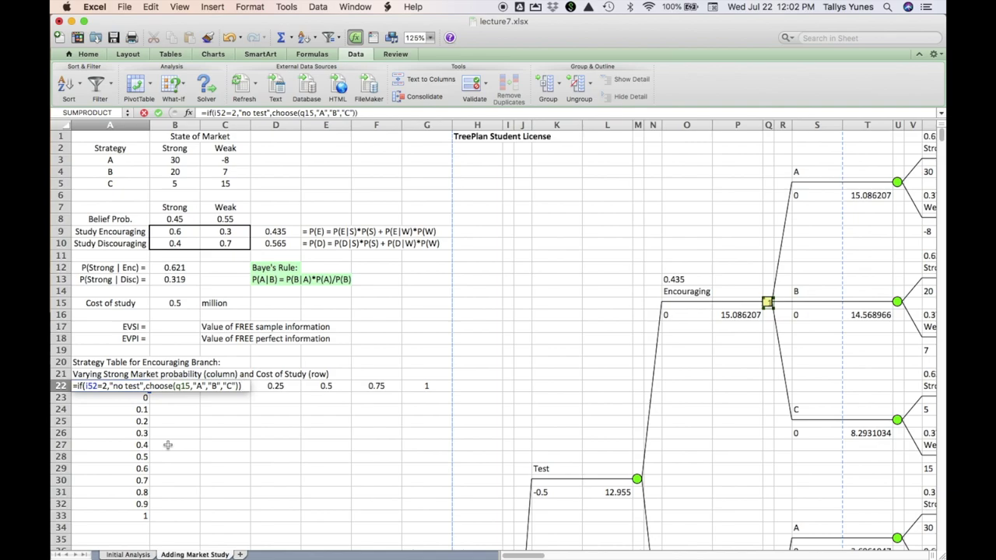
pyautogui.press('Return')
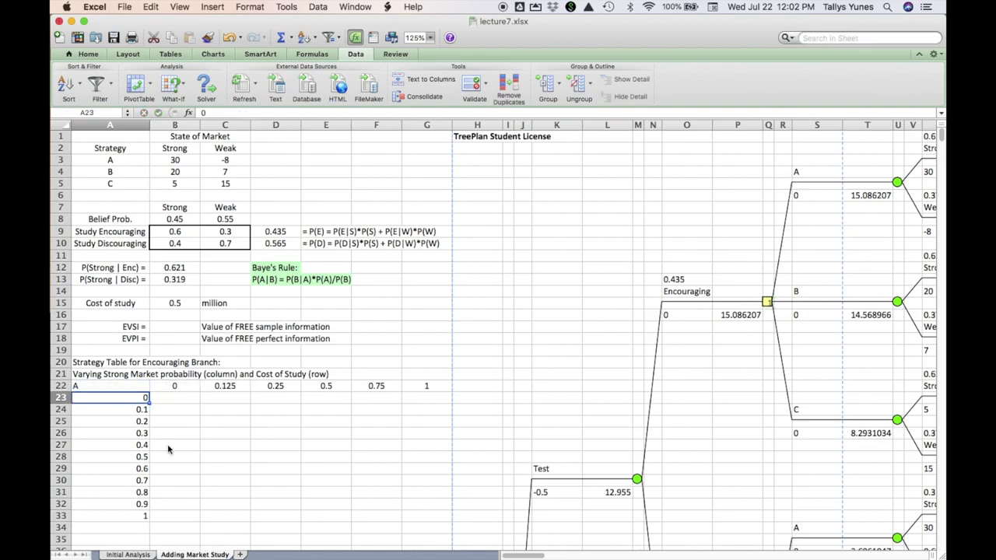
pyautogui.press('Up')
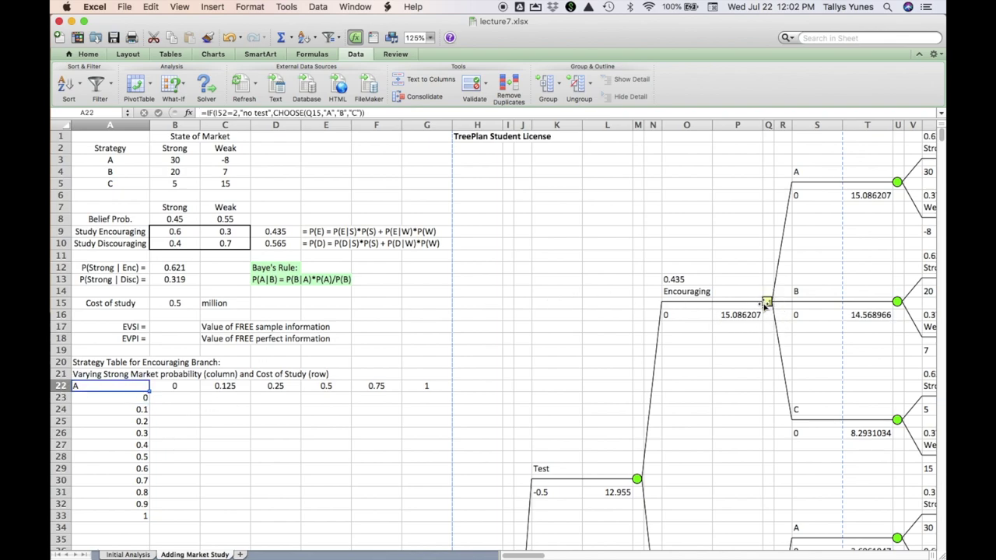
pyautogui.scroll(-7, 496, 399)
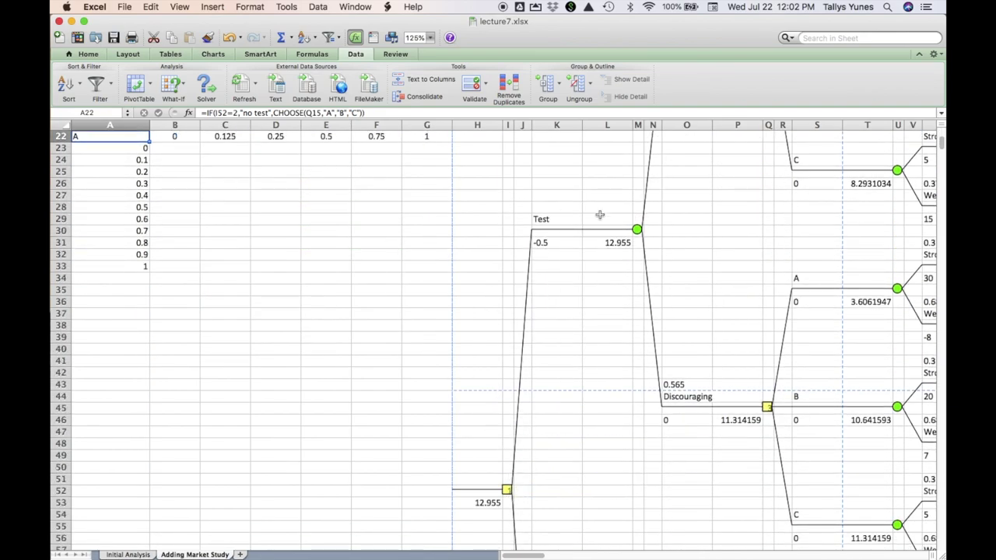
pyautogui.scroll(7, 600, 215)
# Select the strategy table range A22:G33 and start a what-if Data Table on it.
pyautogui.scroll(-2, 374, 305)
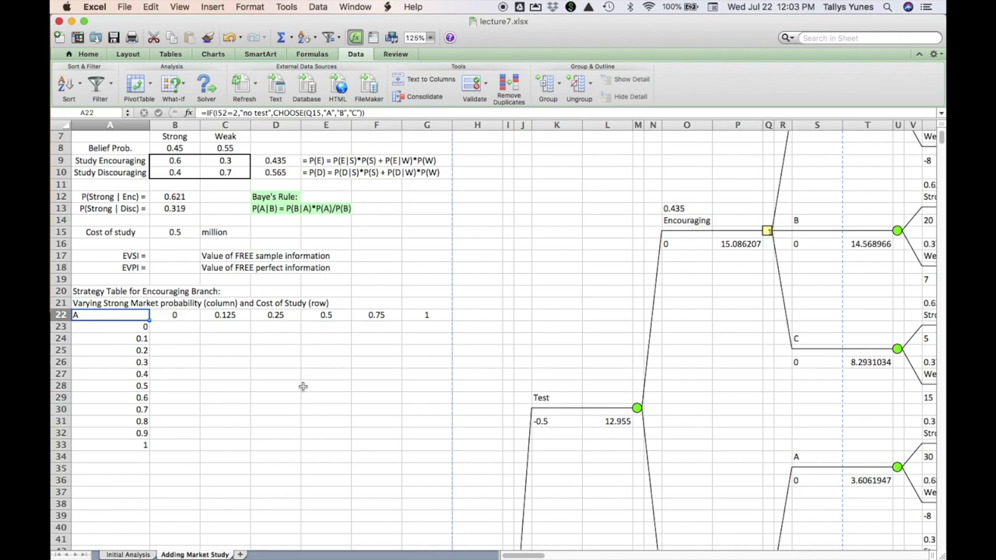
pyautogui.hotkey('shift', 'Right')
pyautogui.hotkey('shift', 'Down')
pyautogui.hotkey('shift', 'Right')
pyautogui.hotkey('shift', 'Down')
pyautogui.hotkey('shift', 'Right')
pyautogui.hotkey('shift', 'Down')
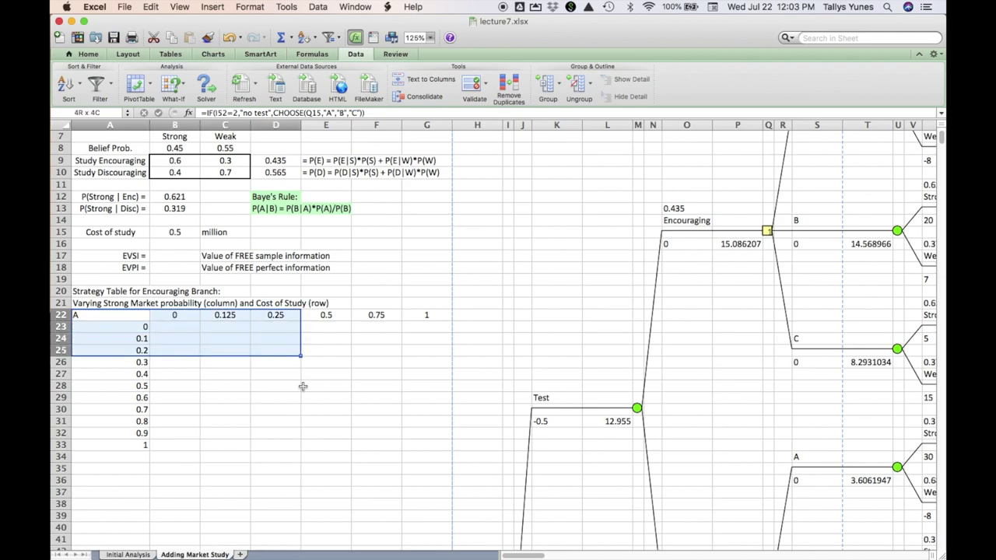
pyautogui.hotkey('shift', 'Right')
pyautogui.hotkey('shift', 'Down')
pyautogui.hotkey('shift', 'Down')
pyautogui.hotkey('shift', 'Right')
pyautogui.hotkey('shift', 'Down')
pyautogui.hotkey('shift', 'Down')
pyautogui.hotkey('shift', 'Down')
pyautogui.hotkey('shift', 'Down')
pyautogui.hotkey('shift', 'Down')
pyautogui.hotkey('shift', 'Down')
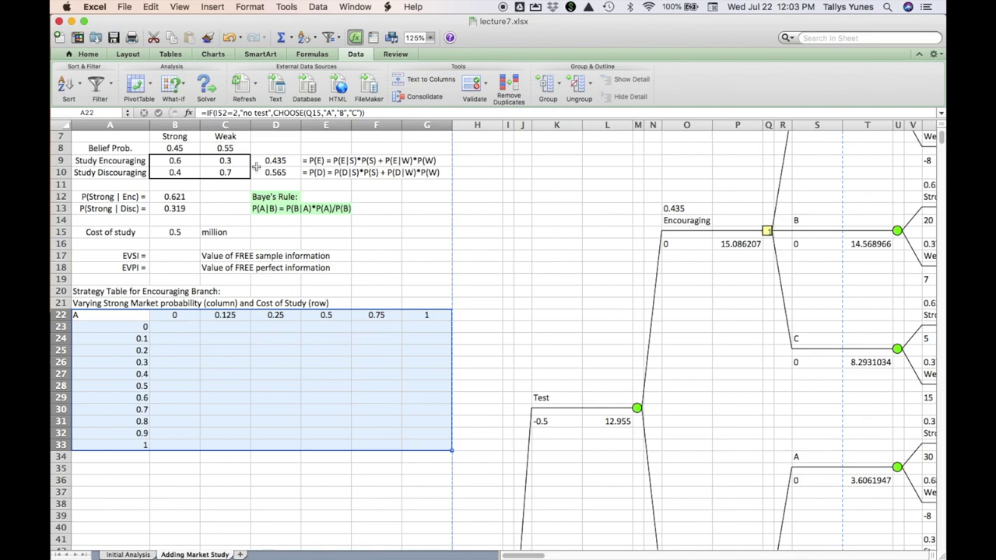
pyautogui.click(183, 83)
pyautogui.click(200, 126)
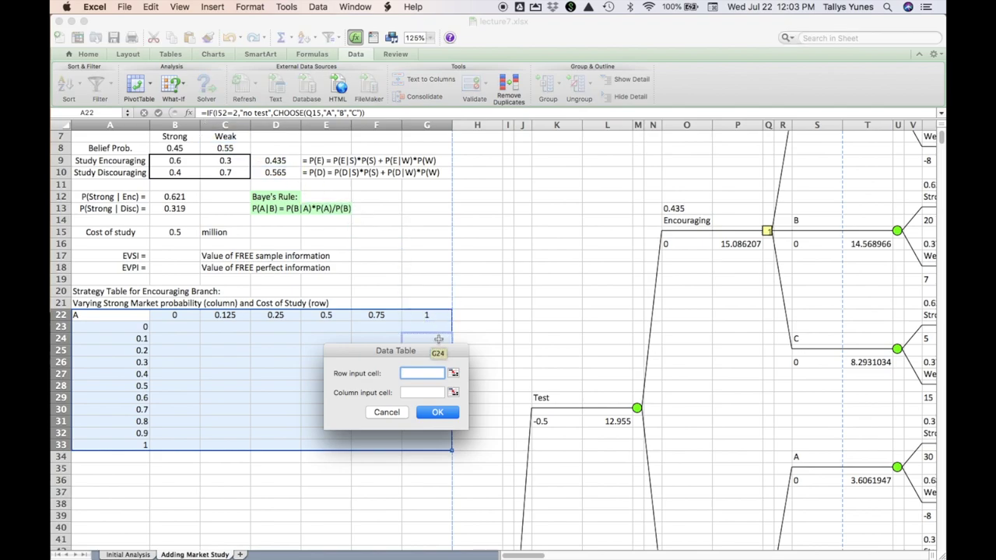
# Fill the data table with cost of study B15 as the row input cell and strong-market probability B8 as the column input cell.
pyautogui.moveTo(445, 355); pyautogui.dragTo(576, 243)
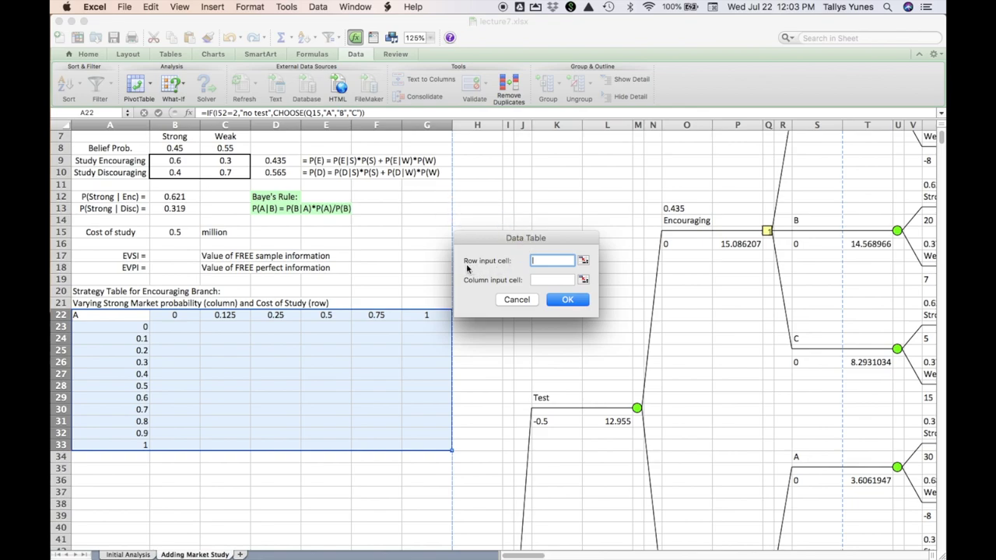
pyautogui.click(322, 315)
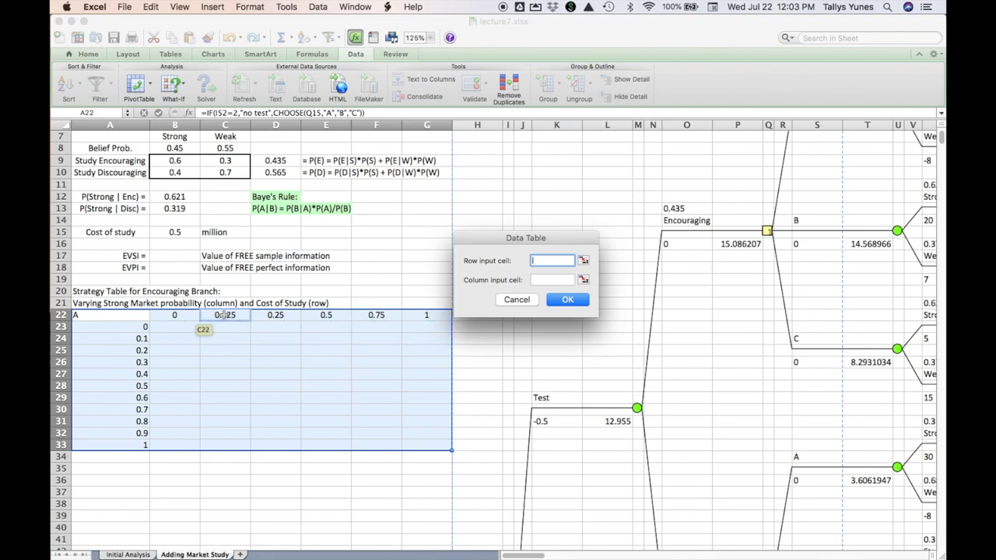
pyautogui.click(185, 232)
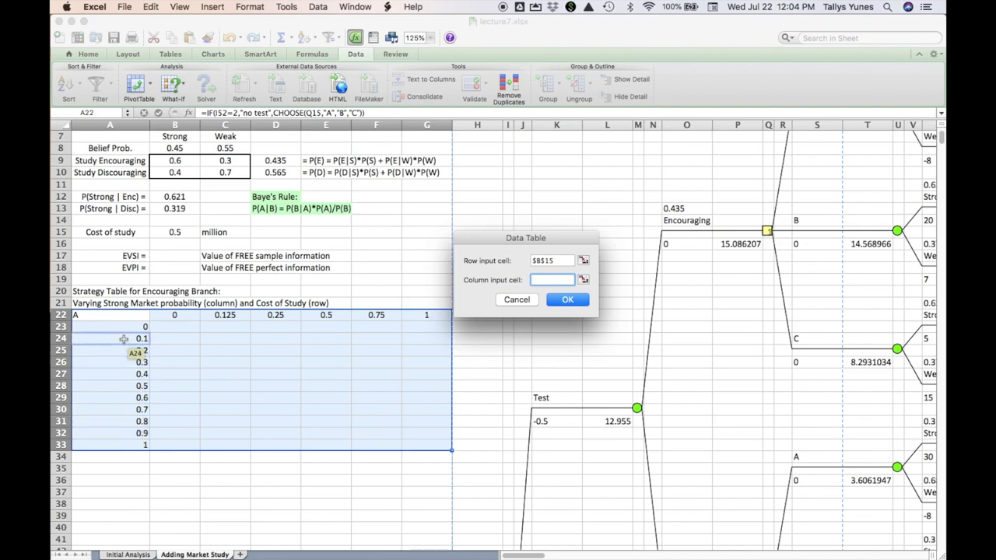
pyautogui.click(179, 148)
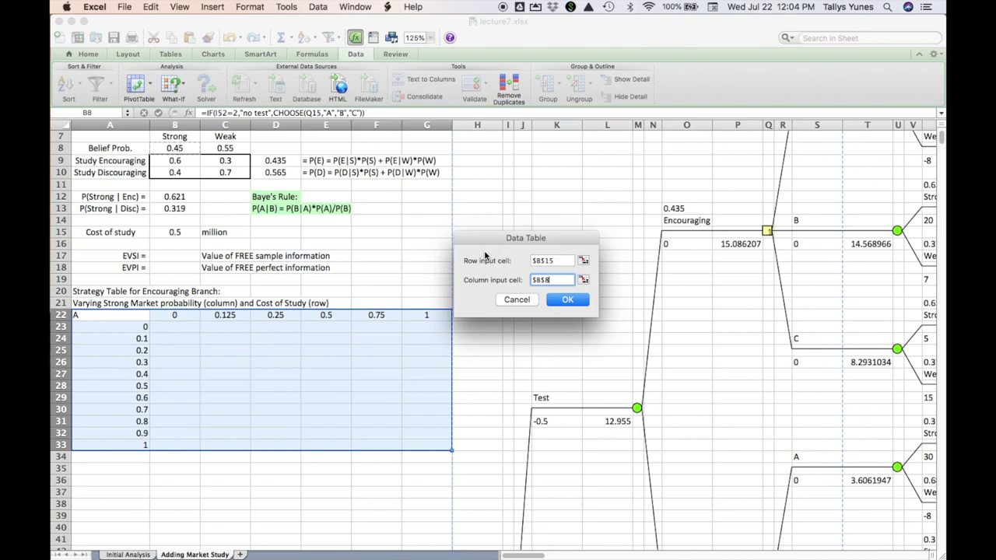
pyautogui.moveTo(485, 240); pyautogui.dragTo(494, 257)
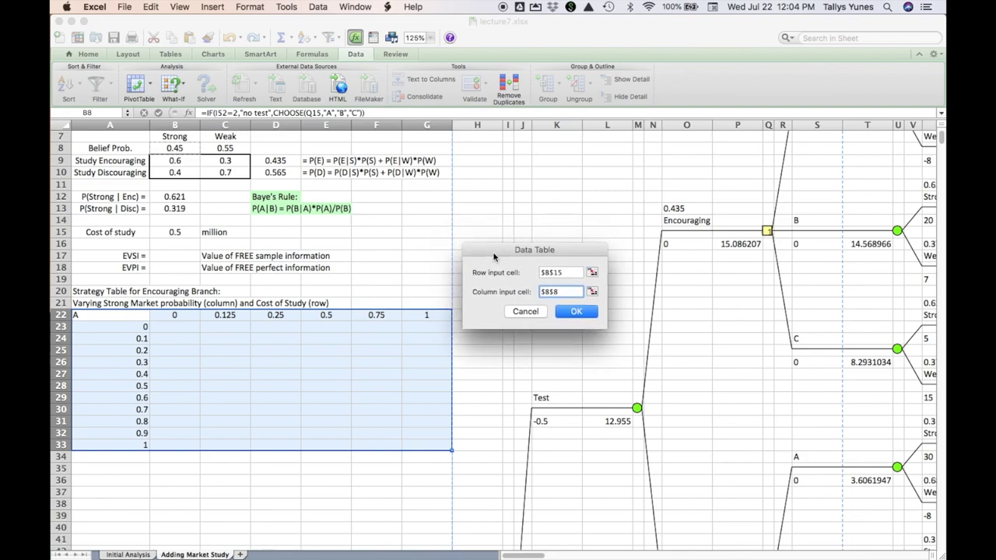
pyautogui.click(574, 311)
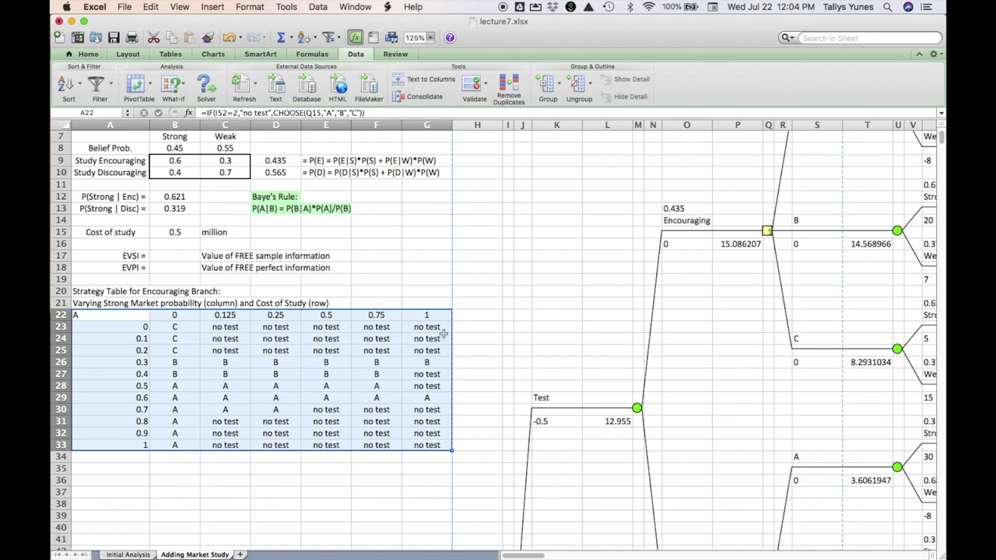
pyautogui.click(184, 470)
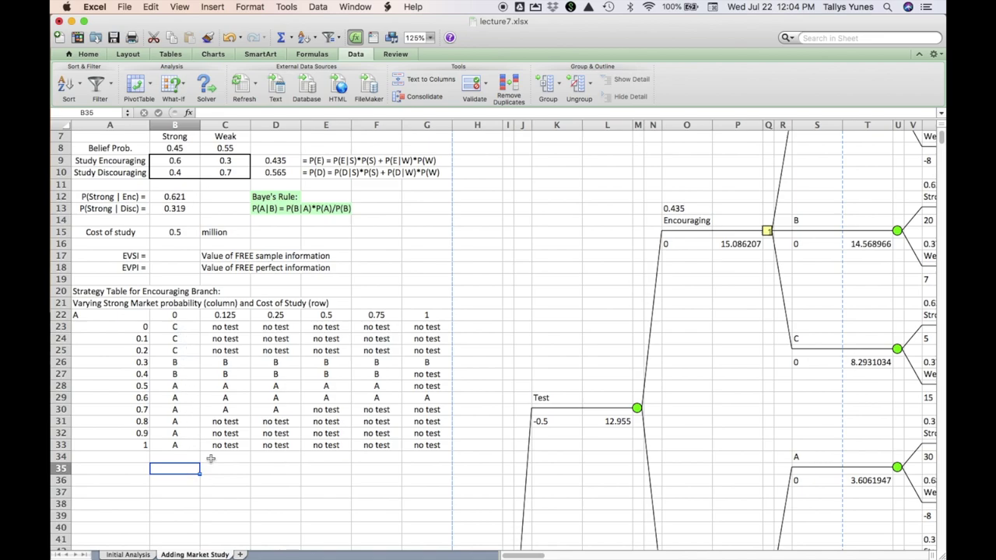
# Examine the strategy table's zero-cost column, along with its first probability and cost headings.
pyautogui.press('Up')
pyautogui.press('Up')
pyautogui.press('Up')
pyautogui.press('Up')
pyautogui.press('Up')
pyautogui.press('Up')
pyautogui.press('Up')
pyautogui.press('Up')
pyautogui.press('Up')
pyautogui.press('Up')
pyautogui.press('Up')
pyautogui.press('Up')
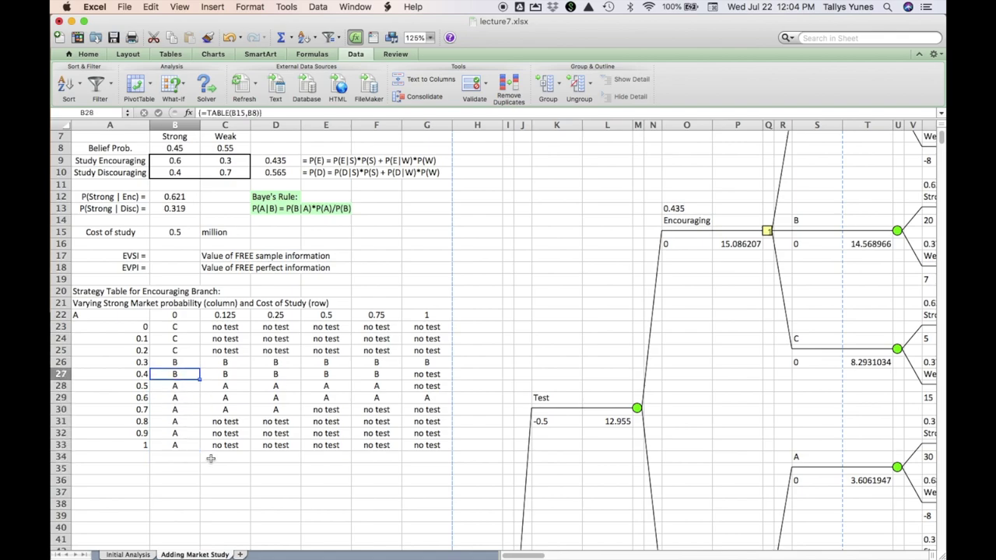
pyautogui.press('Left')
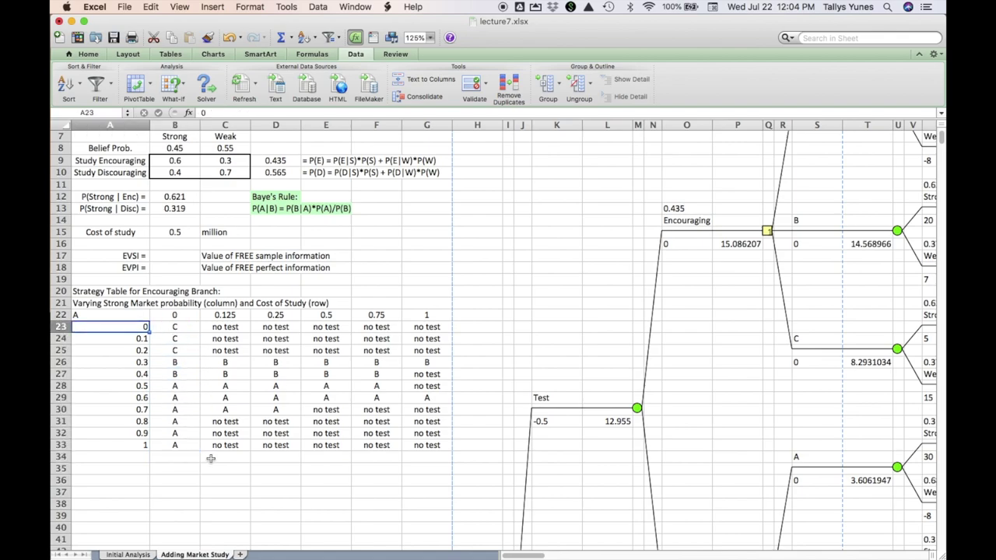
pyautogui.press('Right')
pyautogui.press('Up')
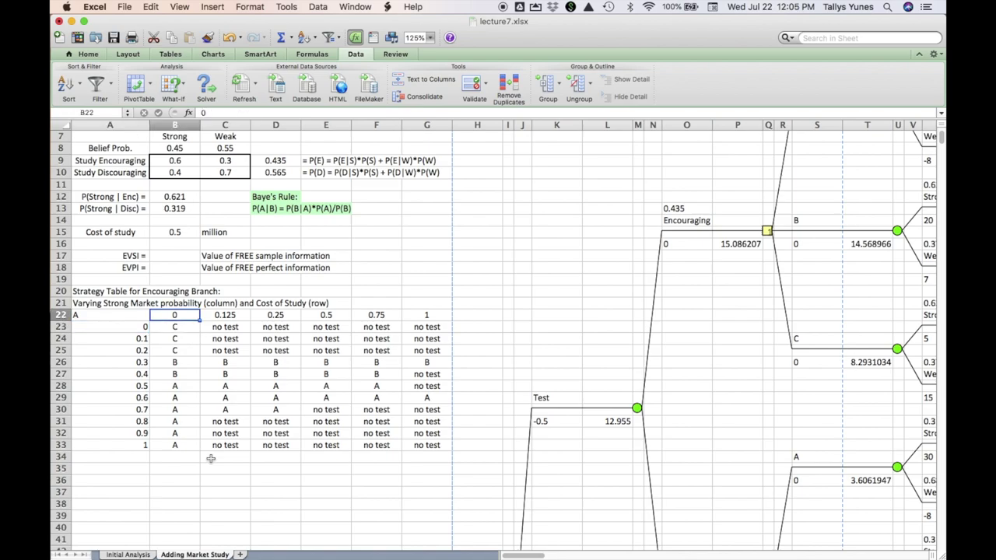
pyautogui.press('Down')
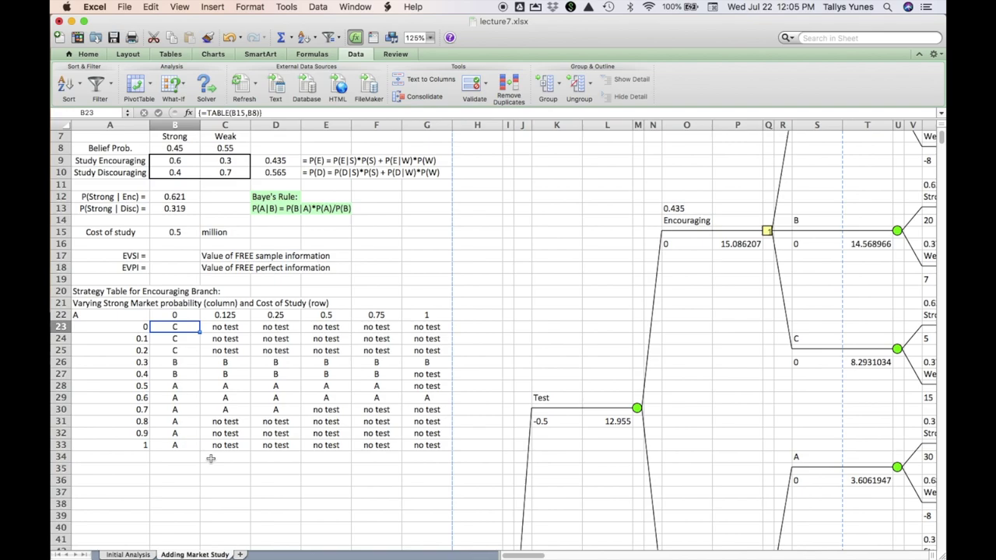
# Examine the strategies for strong-market probability 0 across all study costs in row 23.
pyautogui.press('Right')
pyautogui.press('Right')
pyautogui.press('Right')
pyautogui.press('Right')
pyautogui.press('Left')
pyautogui.press('Left')
pyautogui.press('Left')
pyautogui.press('Right')
pyautogui.press('Right')
pyautogui.press('Right')
pyautogui.press('Right')
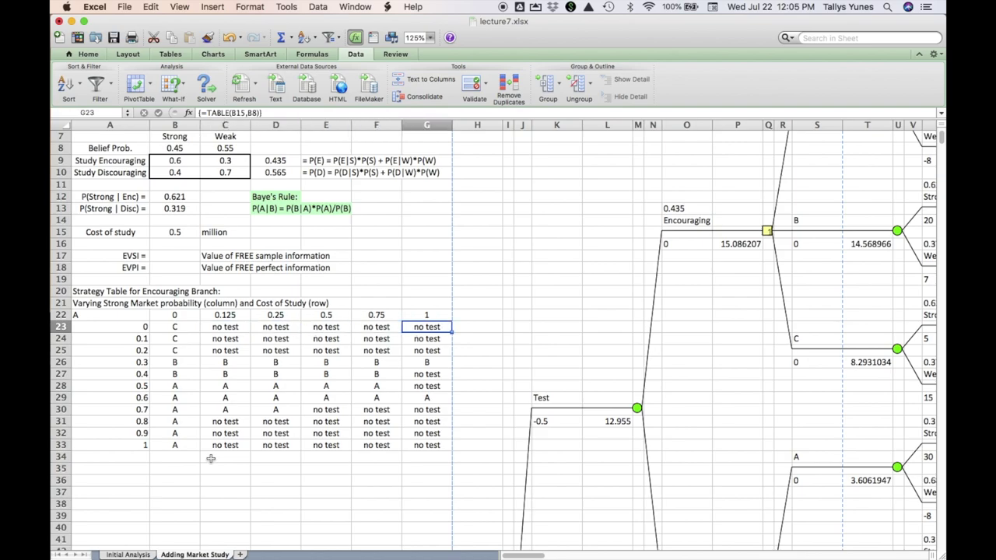
pyautogui.press('Left')
pyautogui.press('Left')
pyautogui.press('Left')
pyautogui.press('Left')
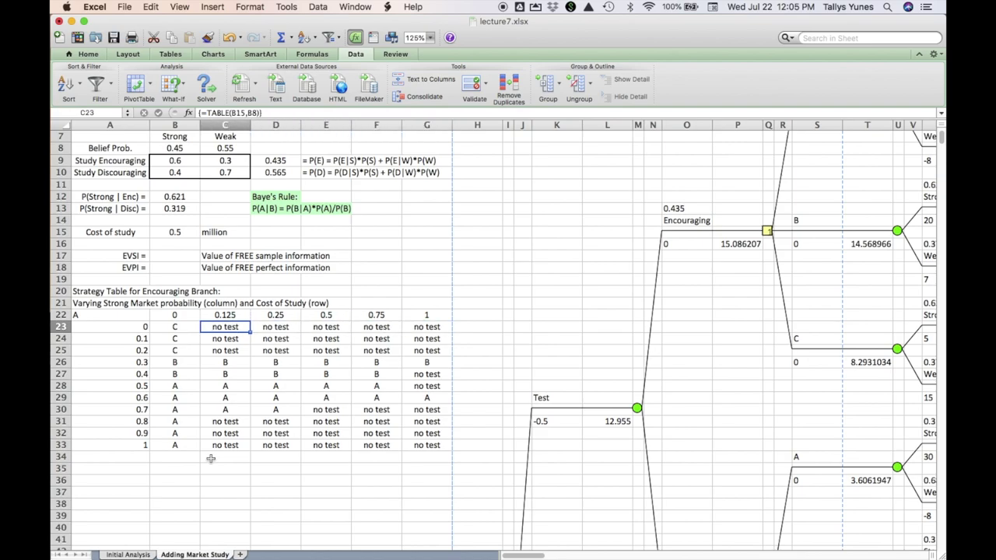
# Examine the strategy table's rows for low strong-market probabilities, from 0 to 0.4.
pyautogui.press('Left')
pyautogui.press('Down')
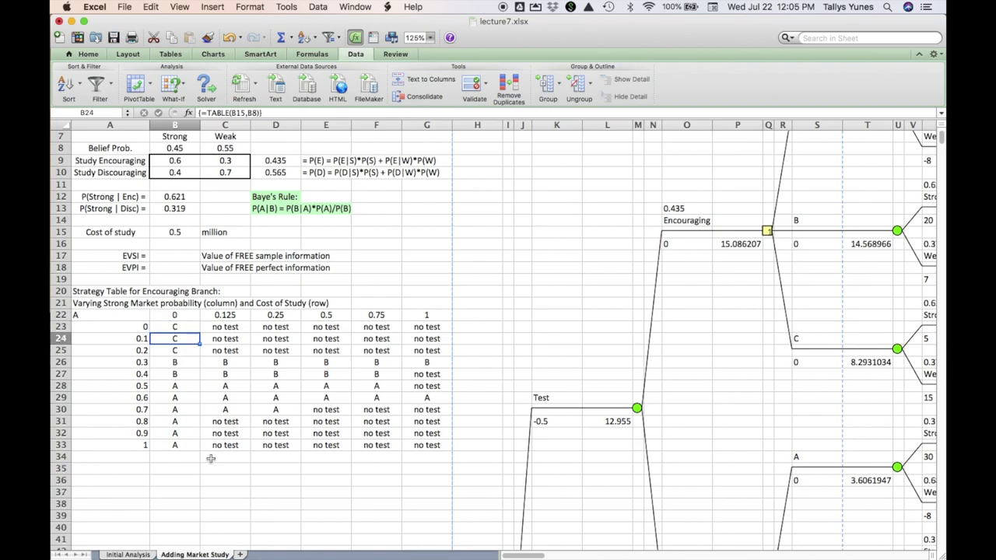
pyautogui.press('Left')
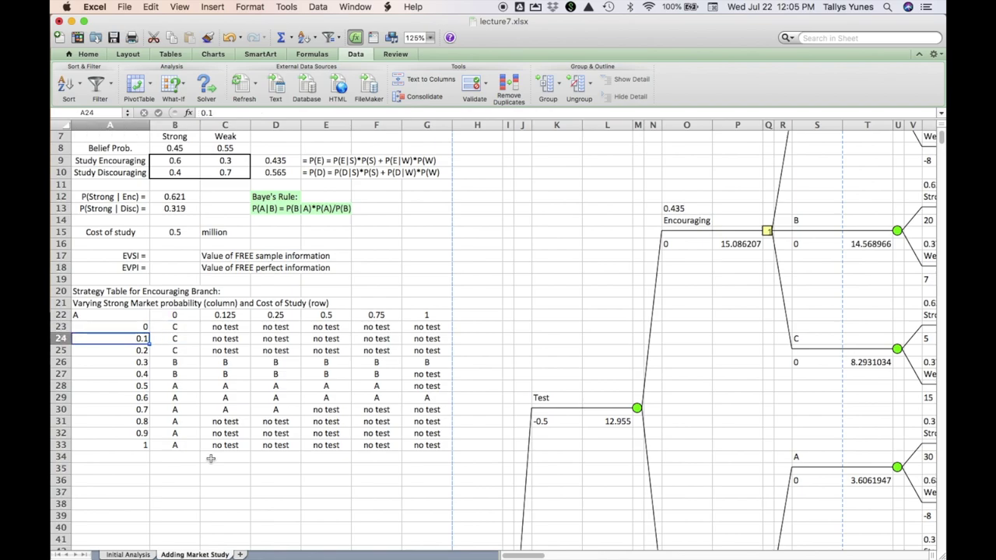
pyautogui.press('Up')
pyautogui.press('Down')
pyautogui.press('Down')
pyautogui.press('Down')
pyautogui.press('Down')
pyautogui.press('Up')
pyautogui.press('Up')
pyautogui.press('Up')
pyautogui.press('Up')
pyautogui.press('Down')
pyautogui.press('Down')
pyautogui.press('Down')
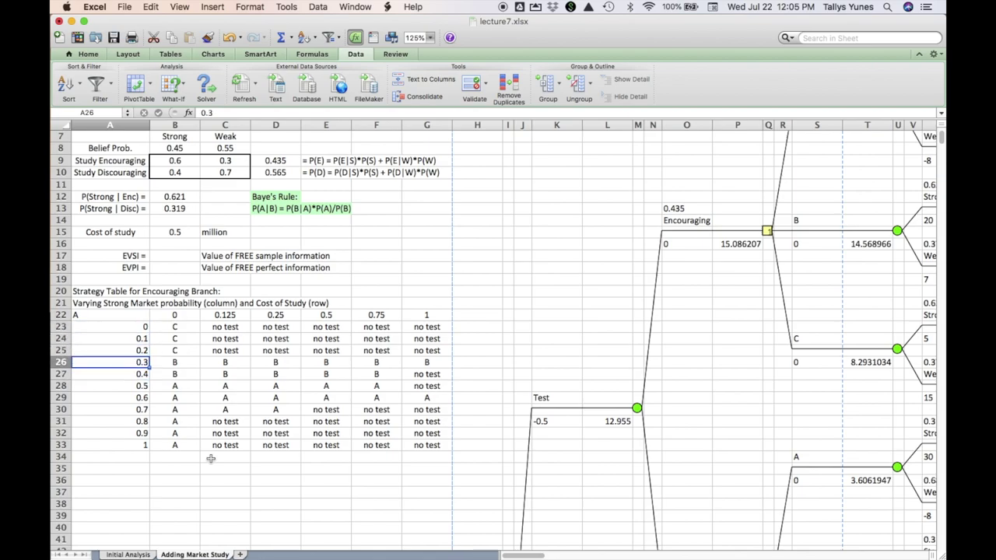
# Compare the strategies across study costs for strong-market probabilities 0.3 and 0.4.
pyautogui.press('Right')
pyautogui.press('Right')
pyautogui.press('Right')
pyautogui.press('Right')
pyautogui.press('Left')
pyautogui.press('Left')
pyautogui.press('Left')
pyautogui.press('Left')
pyautogui.press('Down')
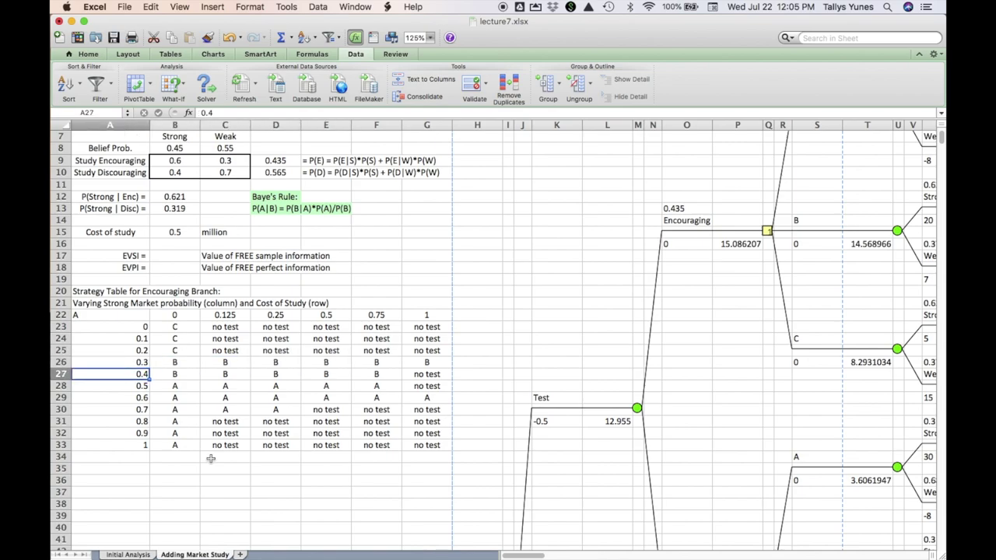
pyautogui.press('Right')
pyautogui.press('Right')
pyautogui.press('Right')
pyautogui.press('Right')
pyautogui.press('Right')
pyautogui.press('Right')
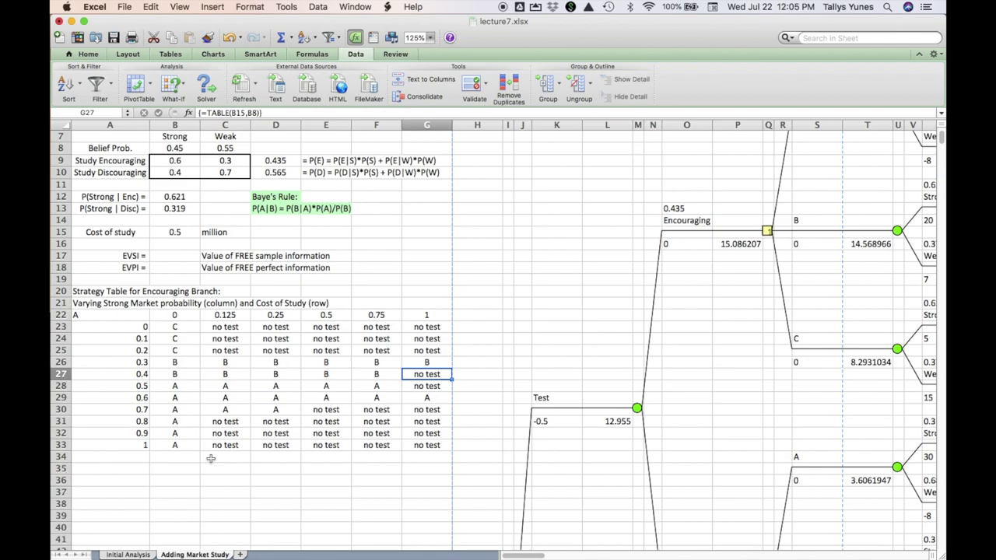
# Examine the strategy table's rows for strong-market probabilities 0.5 to 1.
pyautogui.press('Down')
pyautogui.press('Left')
pyautogui.press('Left')
pyautogui.press('Left')
pyautogui.press('Left')
pyautogui.press('Left')
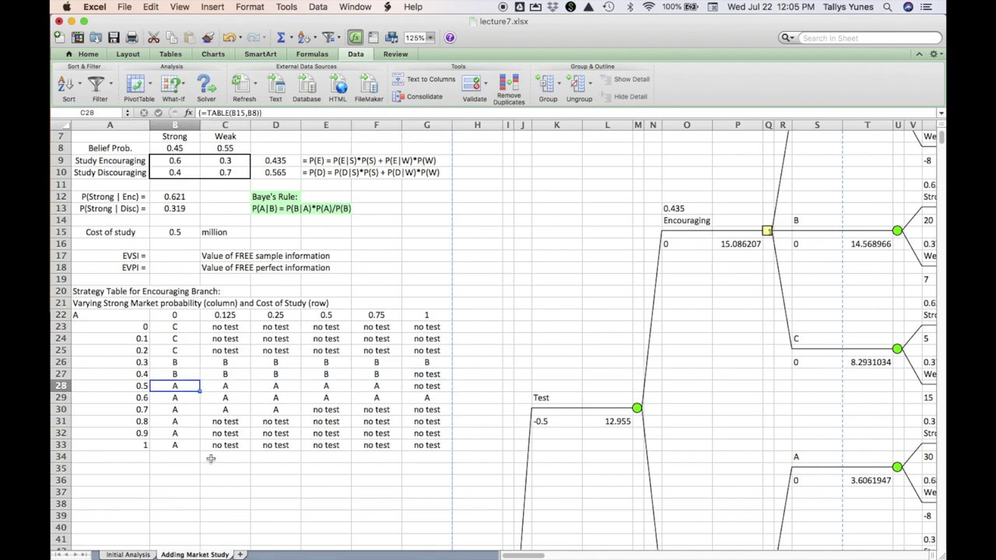
pyautogui.press('Left')
pyautogui.press('Down')
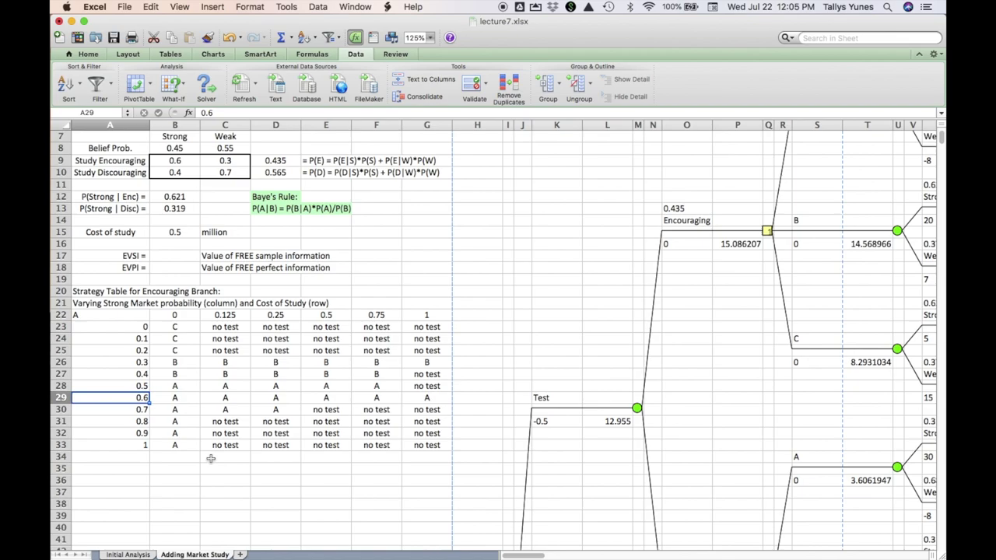
pyautogui.press('Down')
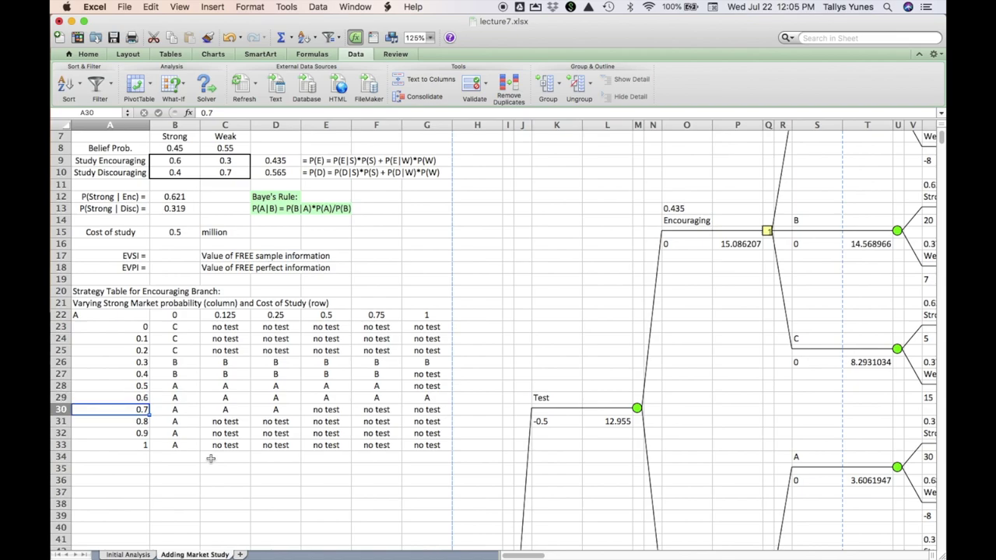
pyautogui.press('Down')
pyautogui.press('Down')
pyautogui.press('Down')
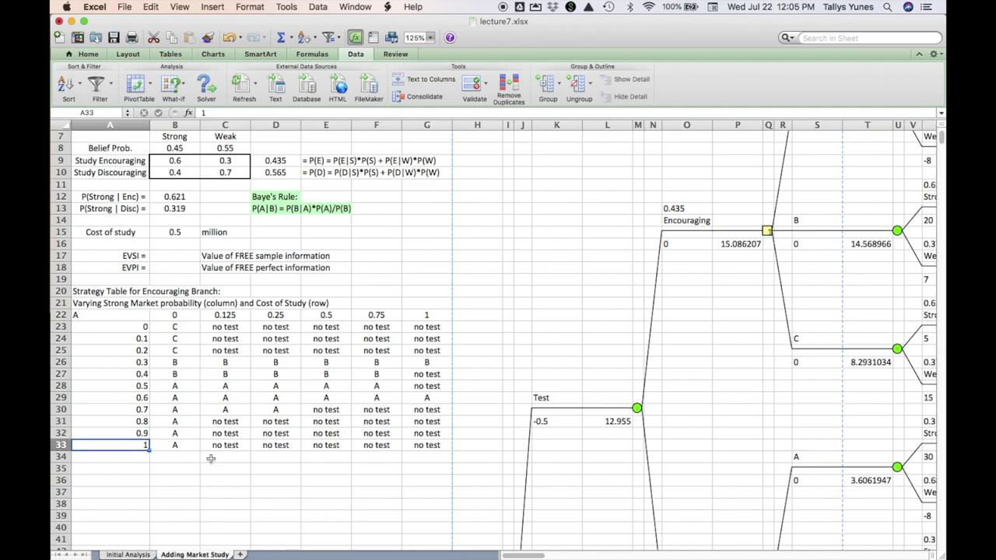
# Examine where the table switches between "no test", B and A in the middle probability rows for nonzero study costs.
pyautogui.press('Up')
pyautogui.press('Up')
pyautogui.press('Right')
pyautogui.press('Right')
pyautogui.press('Right')
pyautogui.press('Up')
pyautogui.press('Up')
pyautogui.press('Up')
pyautogui.press('Up')
pyautogui.press('Up')
pyautogui.press('Right')
pyautogui.press('Right')
pyautogui.press('Up')
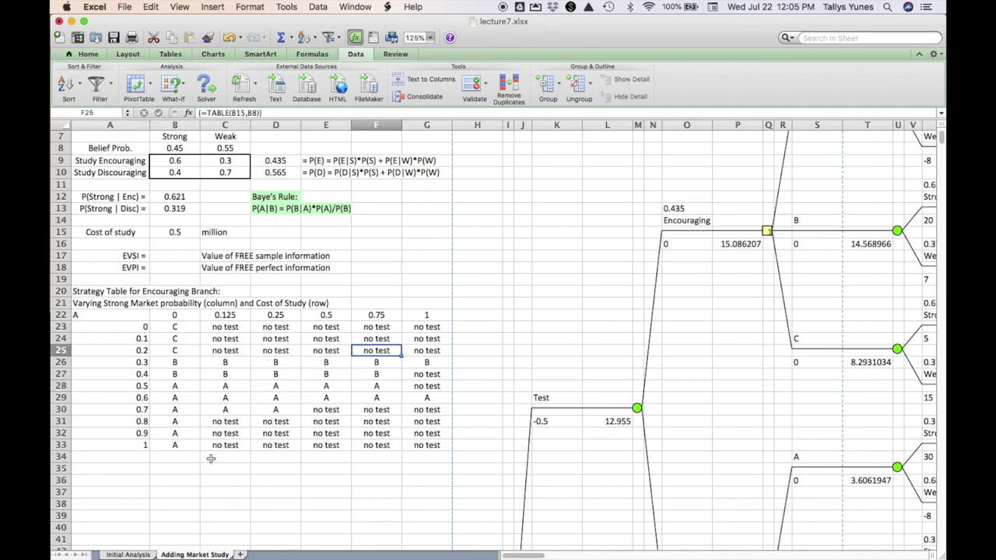
pyautogui.press('Left')
pyautogui.press('Down')
pyautogui.press('Down')
pyautogui.press('Left')
pyautogui.press('Left')
pyautogui.press('Down')
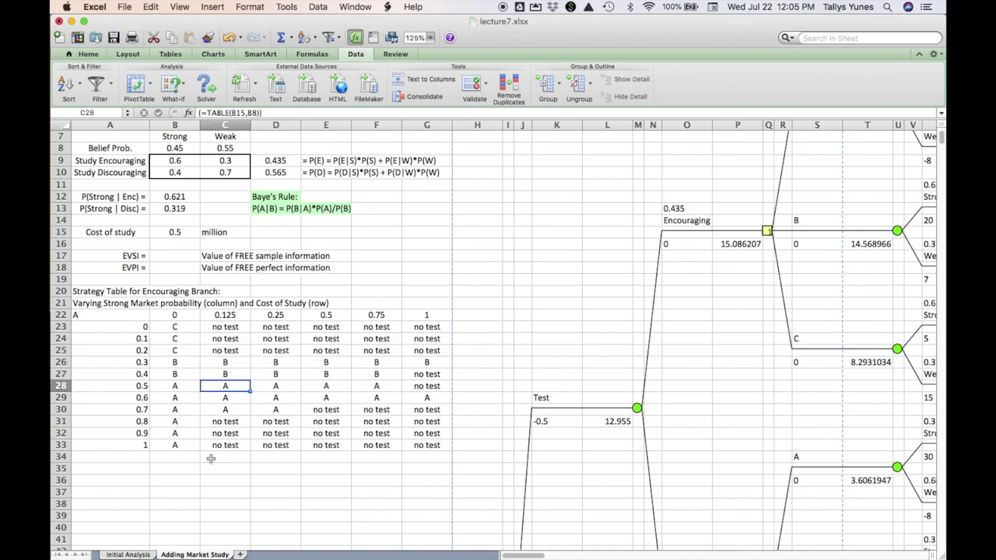